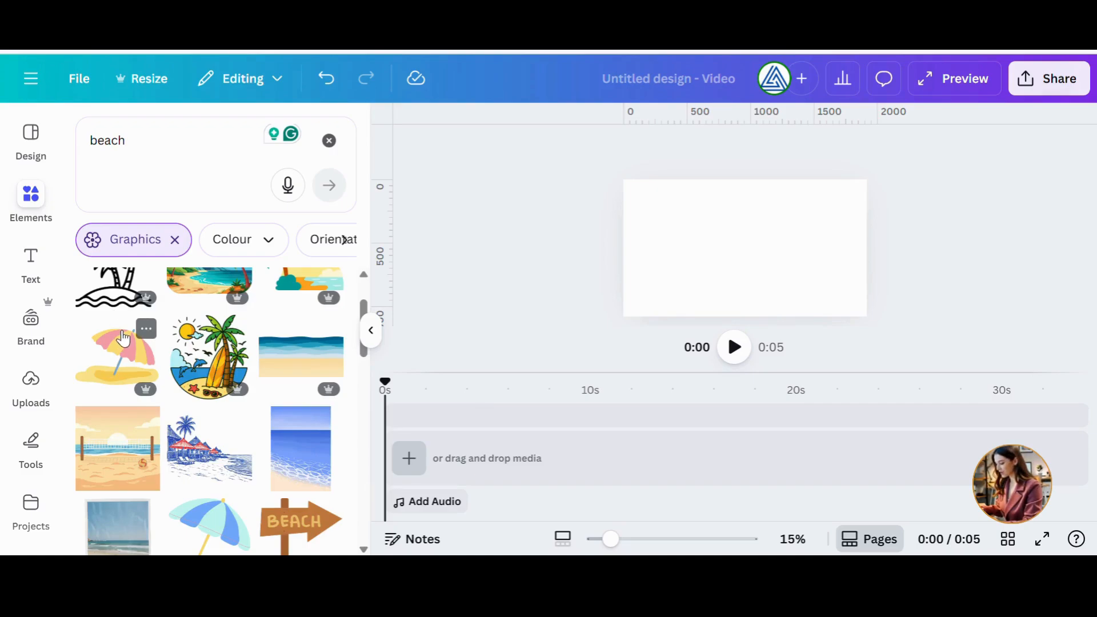
Add the beach scene graphic from the results to the page and stretch it to fill the whole canvas.
scroll(123, 339, "up", 2)
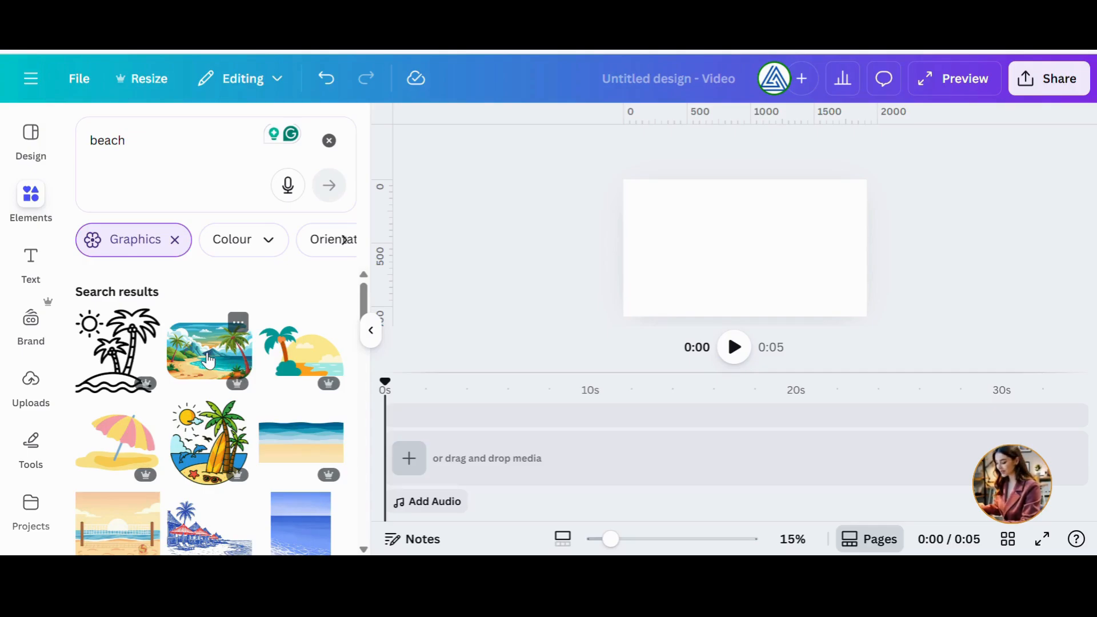
left_click_drag(208, 360, 634, 265)
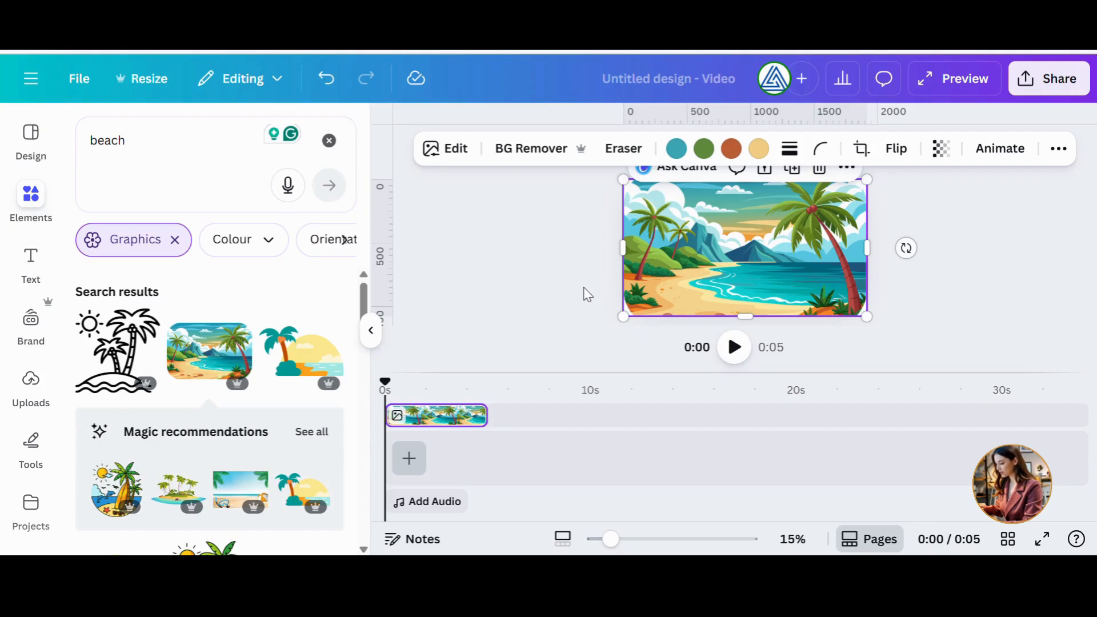
left_click_drag(627, 258, 612, 257)
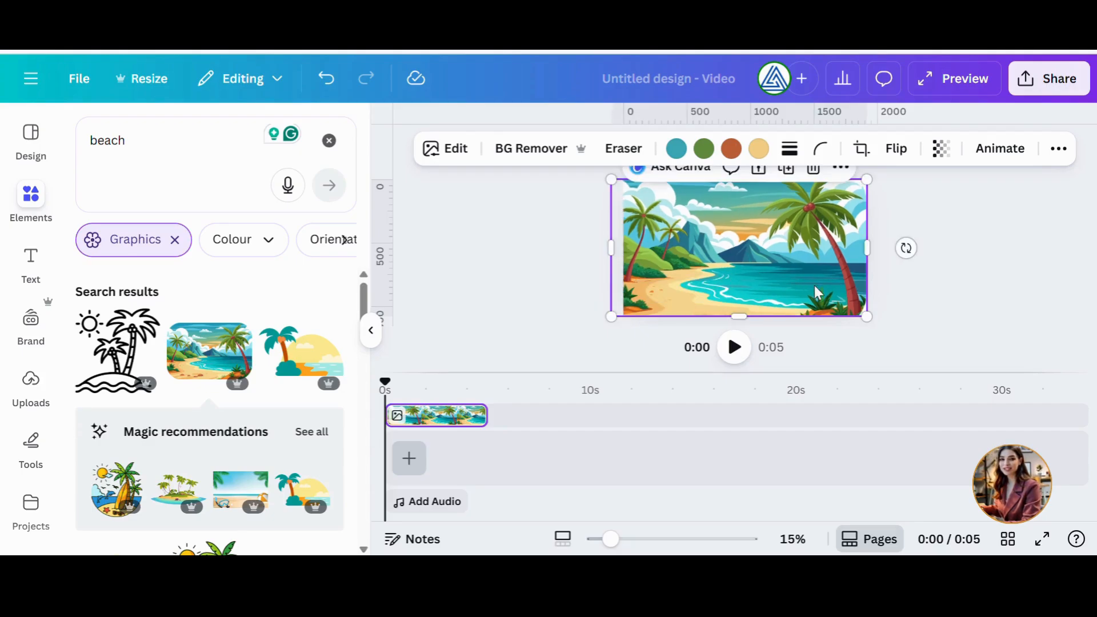
left_click_drag(867, 249, 890, 253)
left_click(557, 288)
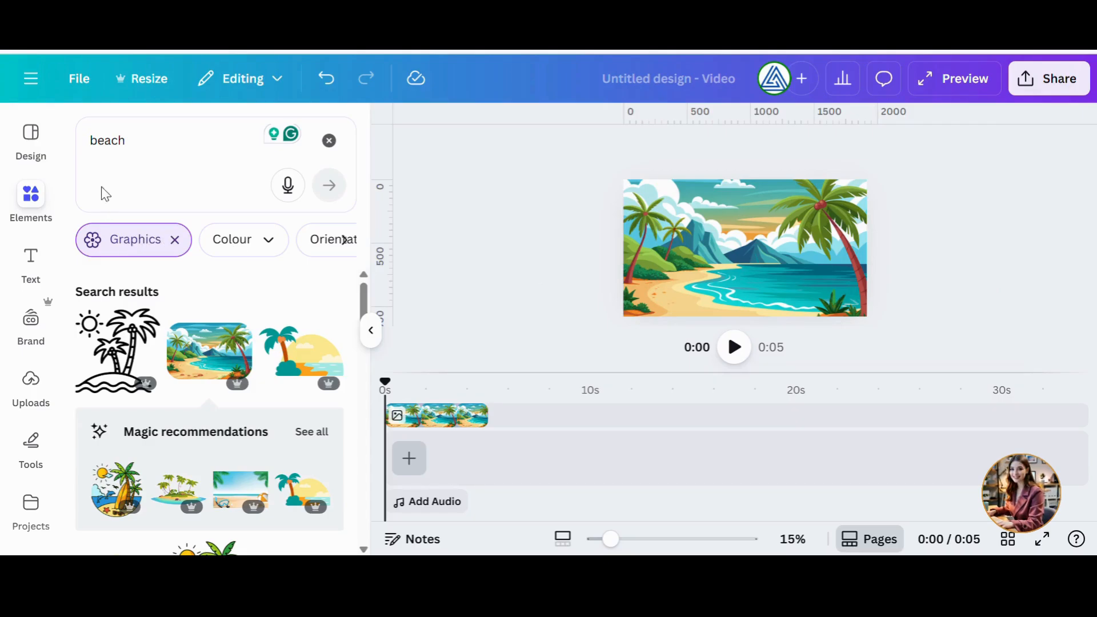
Search the graphics for "walking".
left_click(135, 156)
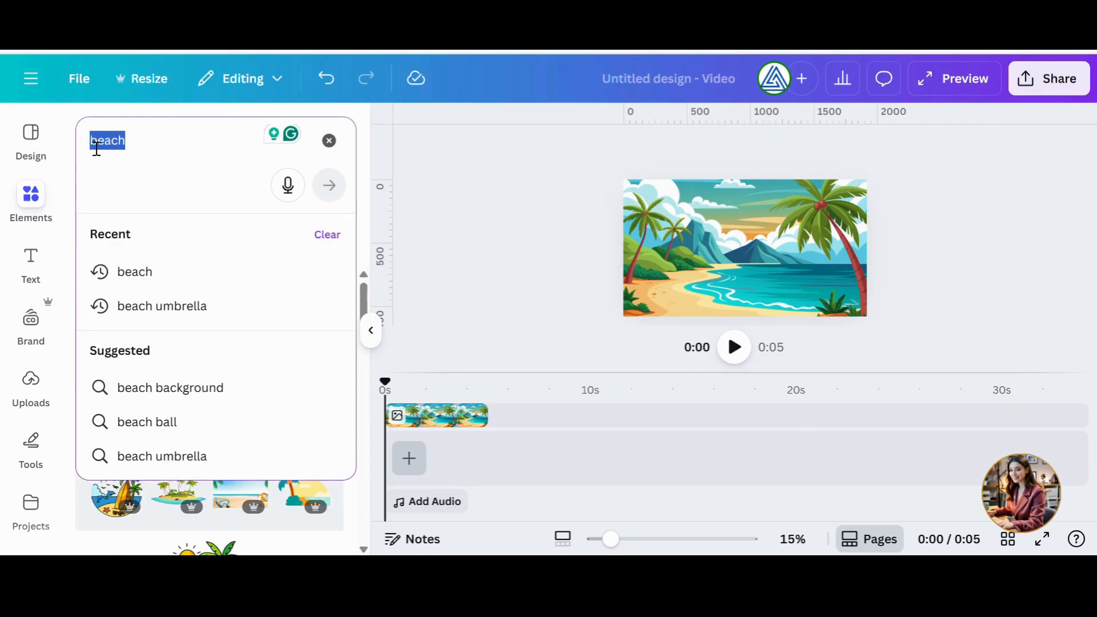
type("walking")
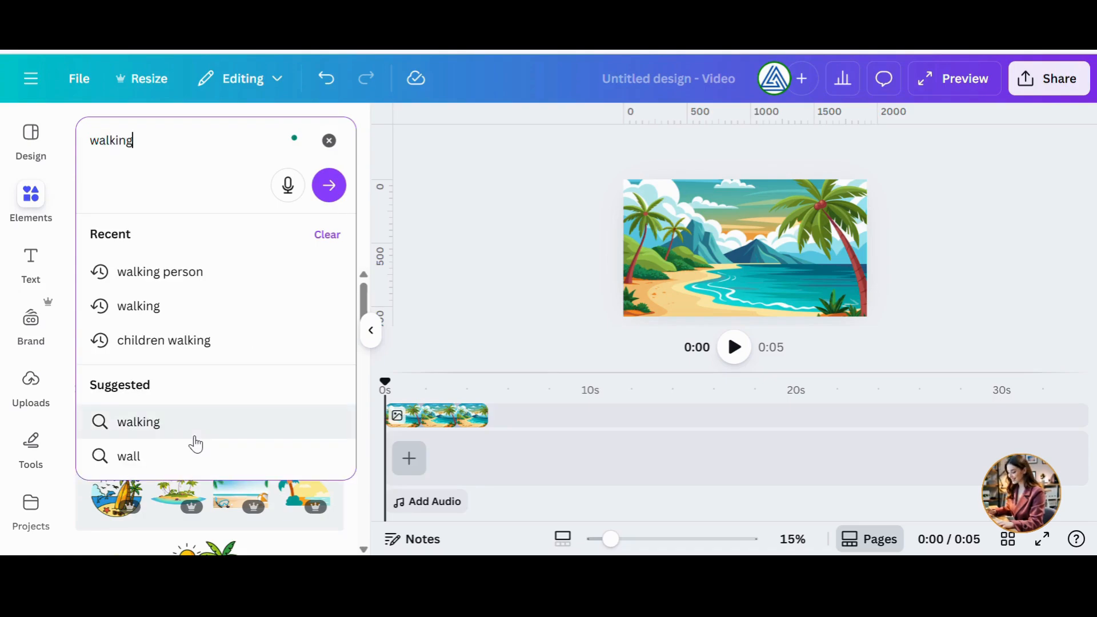
left_click(194, 438)
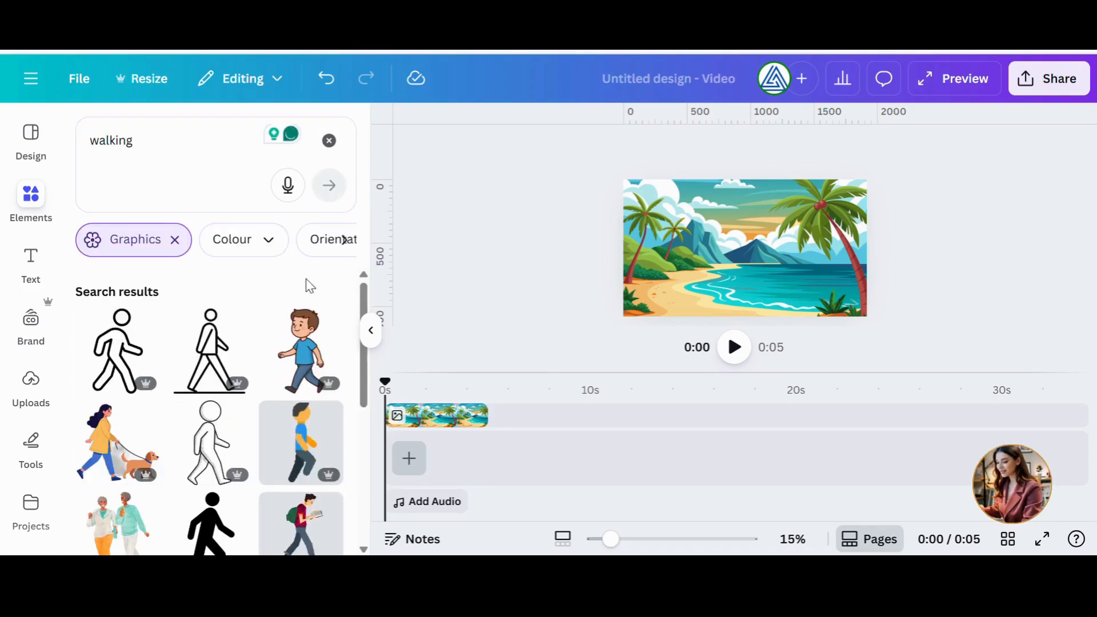
Add the walking woman graphic and shrink it into the lower-left corner of the beach scene.
scroll(367, 328, "down", 1)
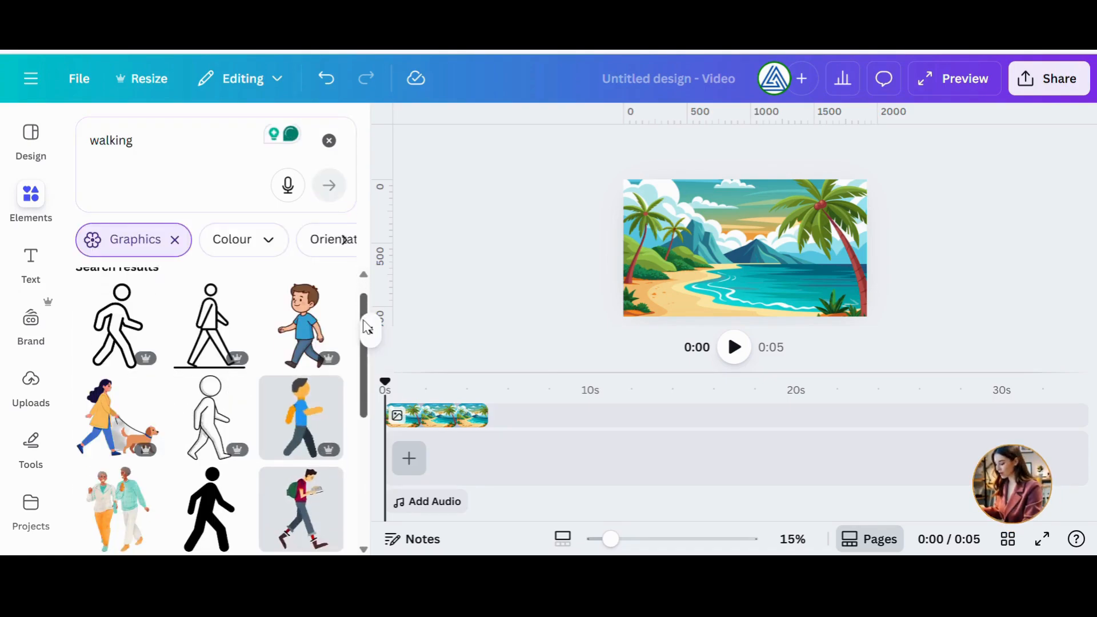
scroll(368, 328, "down", 5)
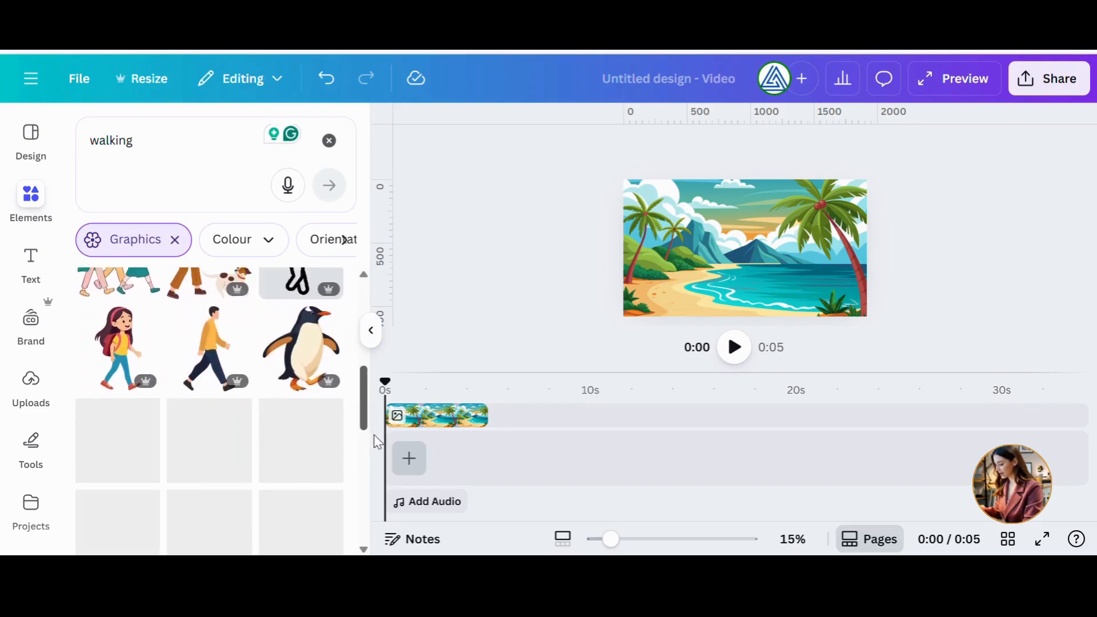
scroll(378, 451, "down", 5)
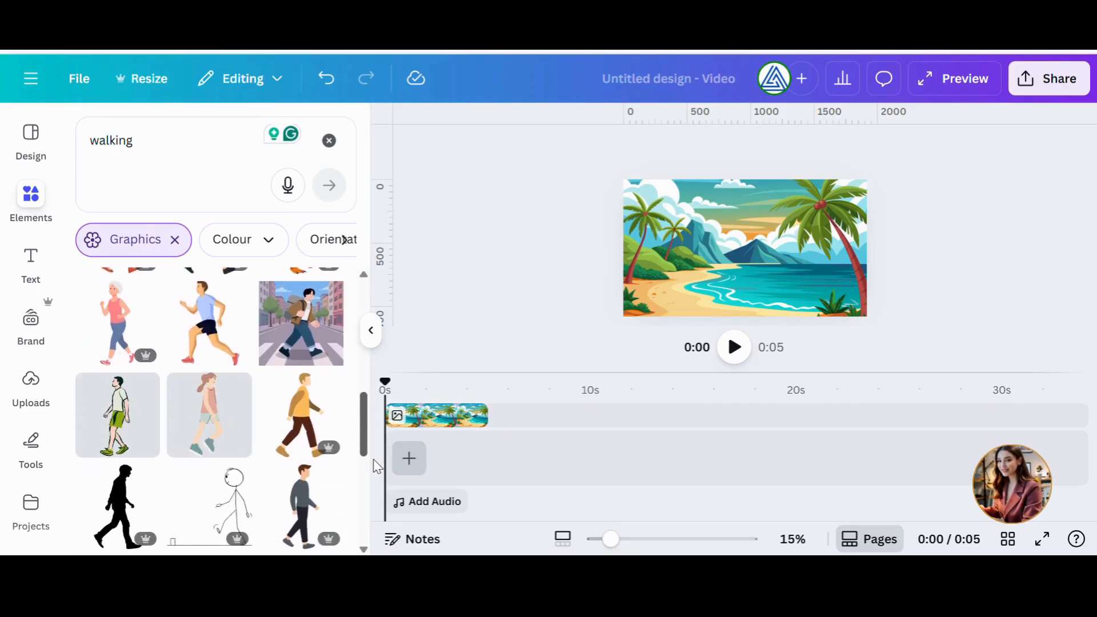
left_click(197, 440)
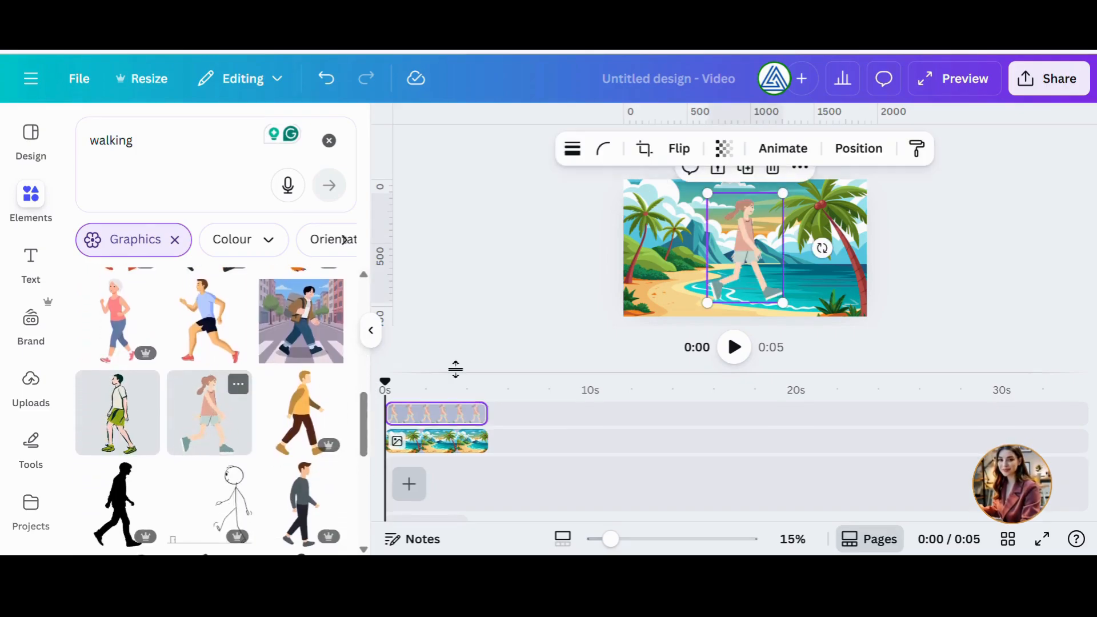
left_click_drag(783, 193, 657, 290)
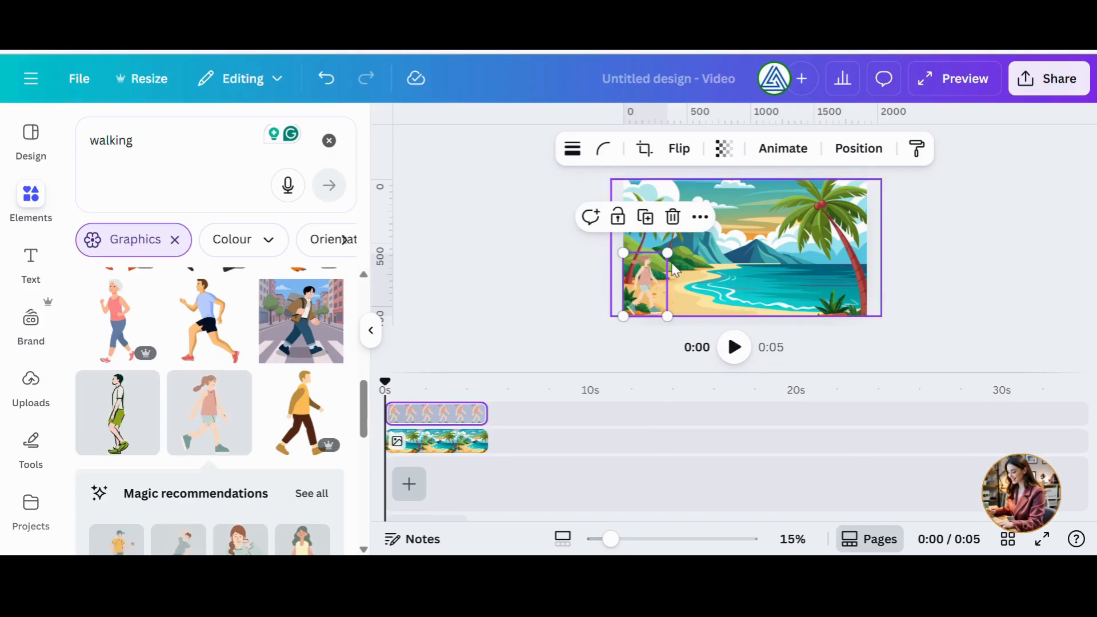
left_click(433, 284)
Add a walking man graphic from the recommendations and shrink it small near the shoreline in the middle.
scroll(214, 340, "down", 4)
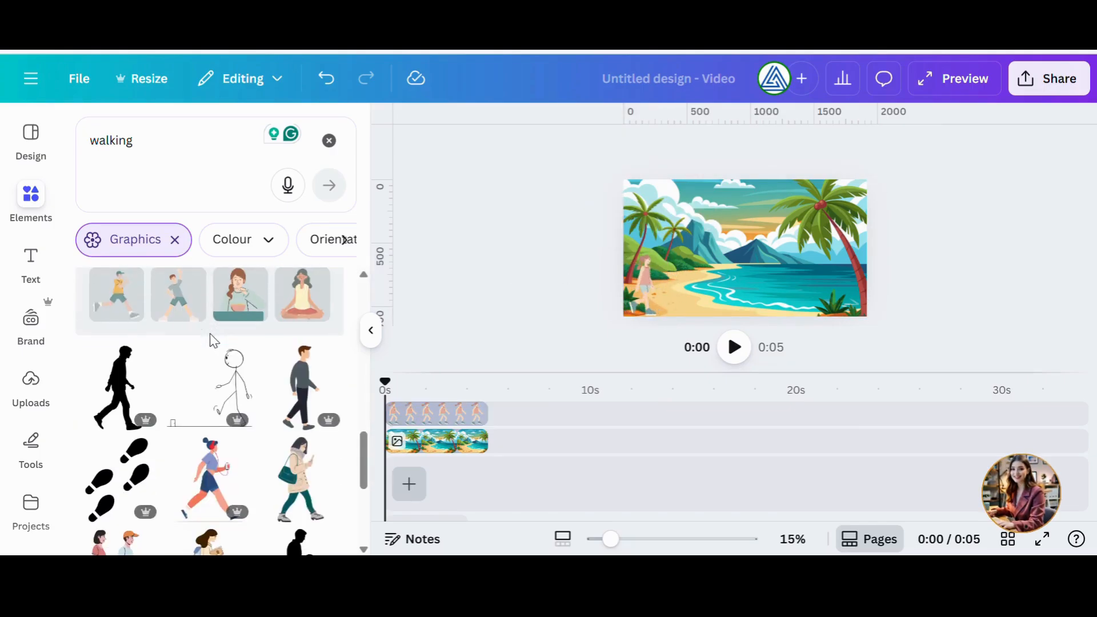
scroll(220, 346, "down", 4)
scroll(223, 347, "up", 3)
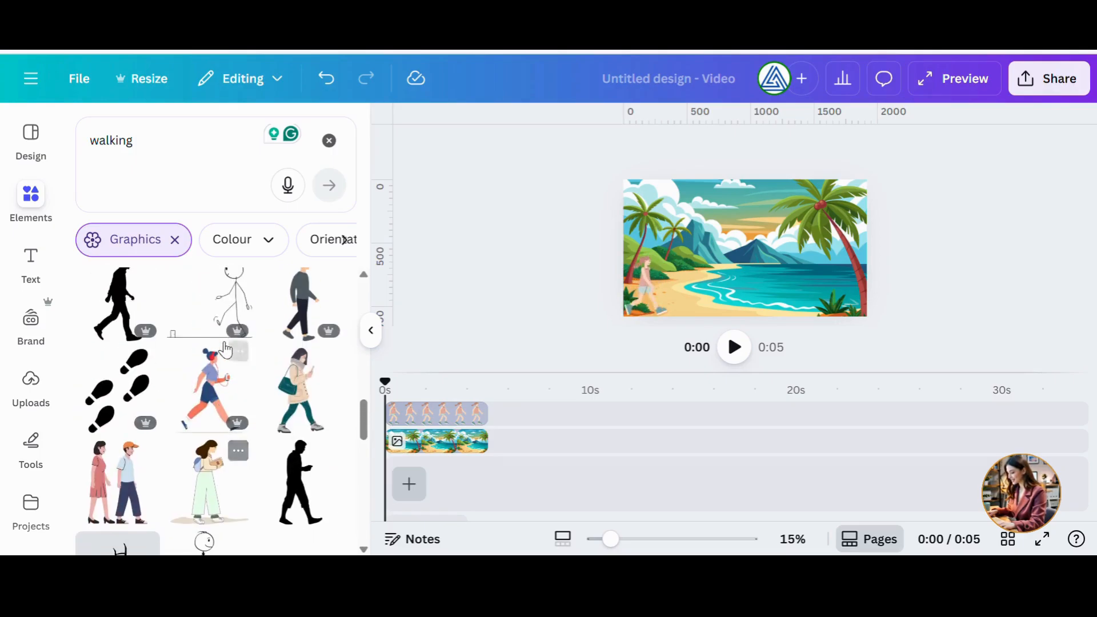
scroll(225, 350, "up", 3)
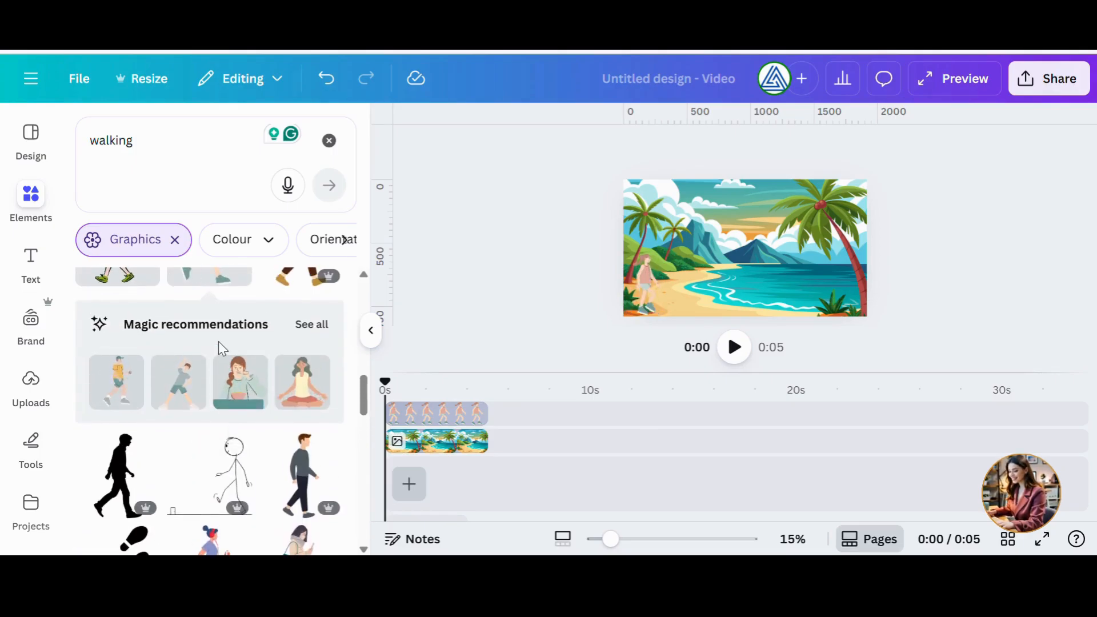
left_click(182, 400)
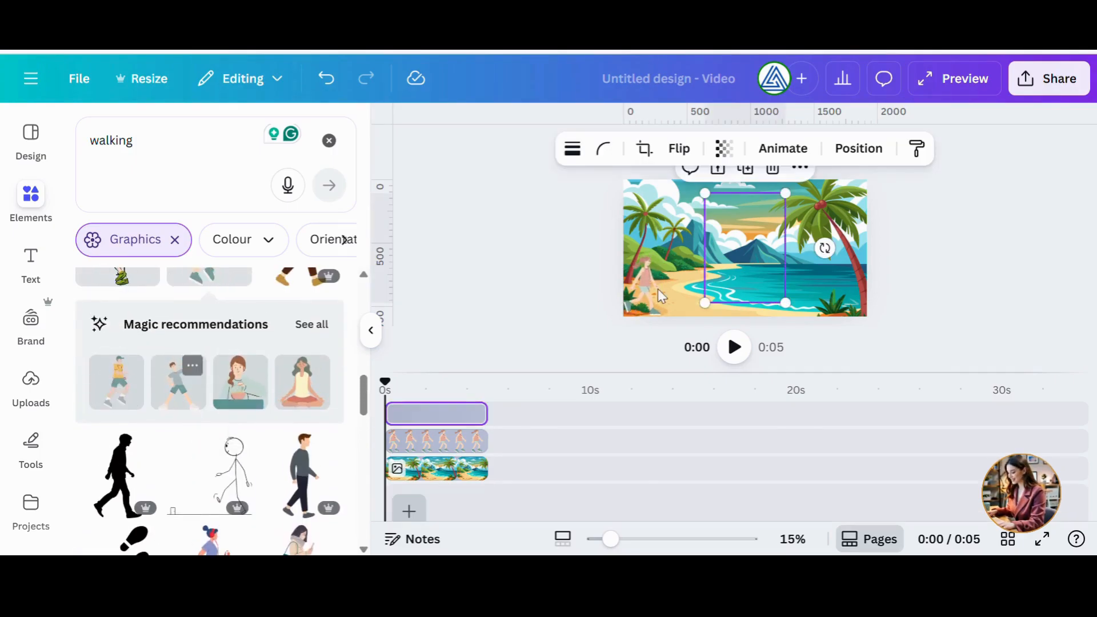
left_click_drag(786, 193, 699, 262)
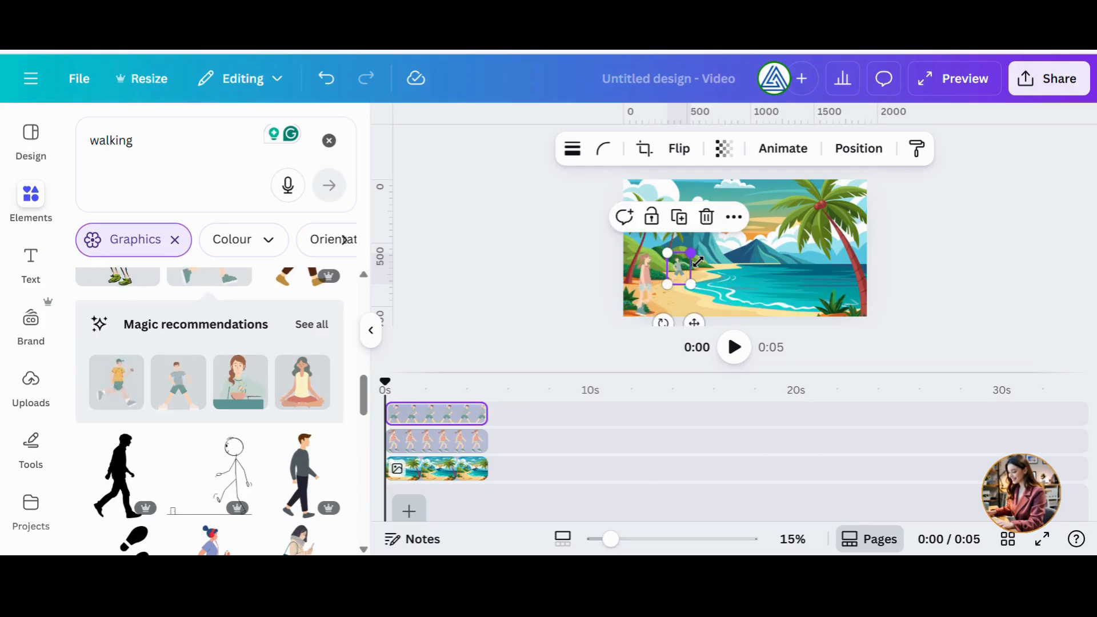
left_click(545, 299)
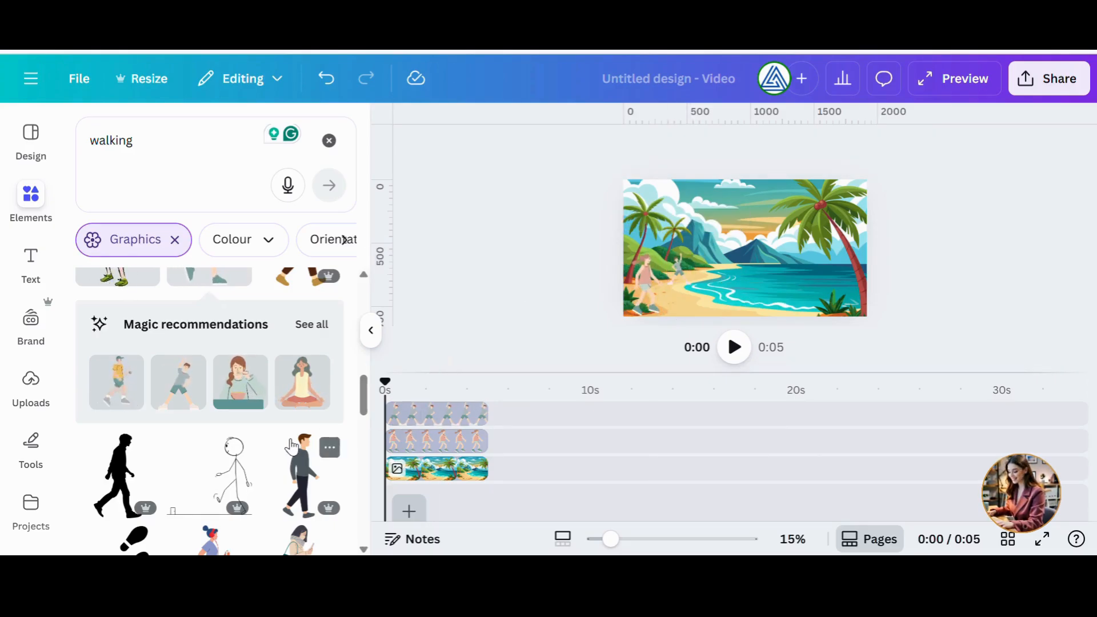
Add a jogging figure from the recommendations, shrink it and place it just outside the canvas's left edge; nudge the small walker.
left_click(121, 390)
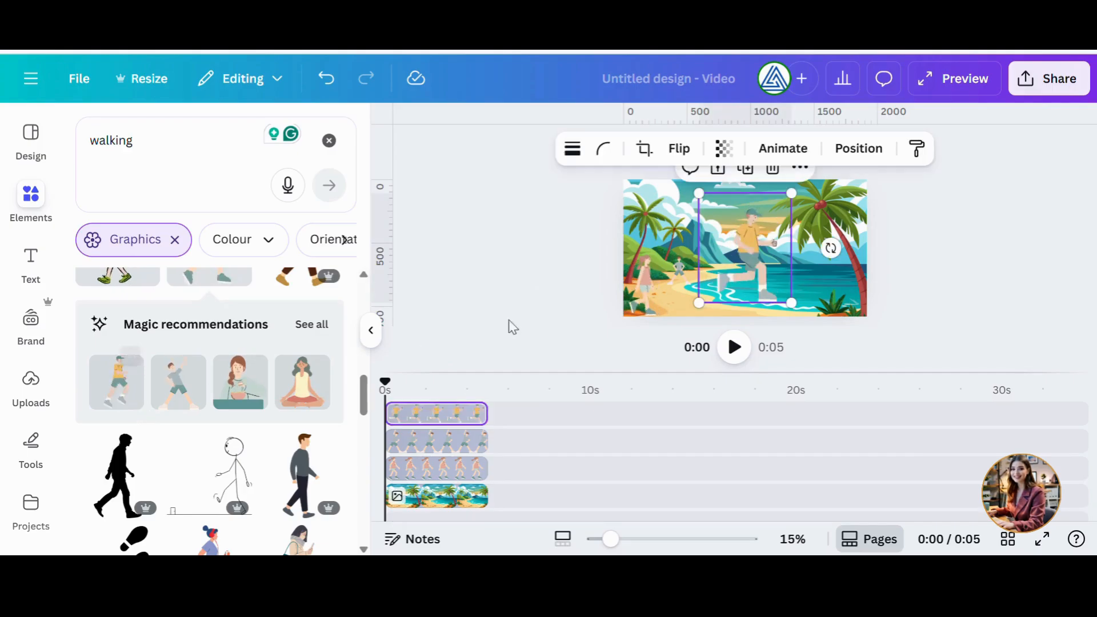
left_click_drag(798, 204, 630, 292)
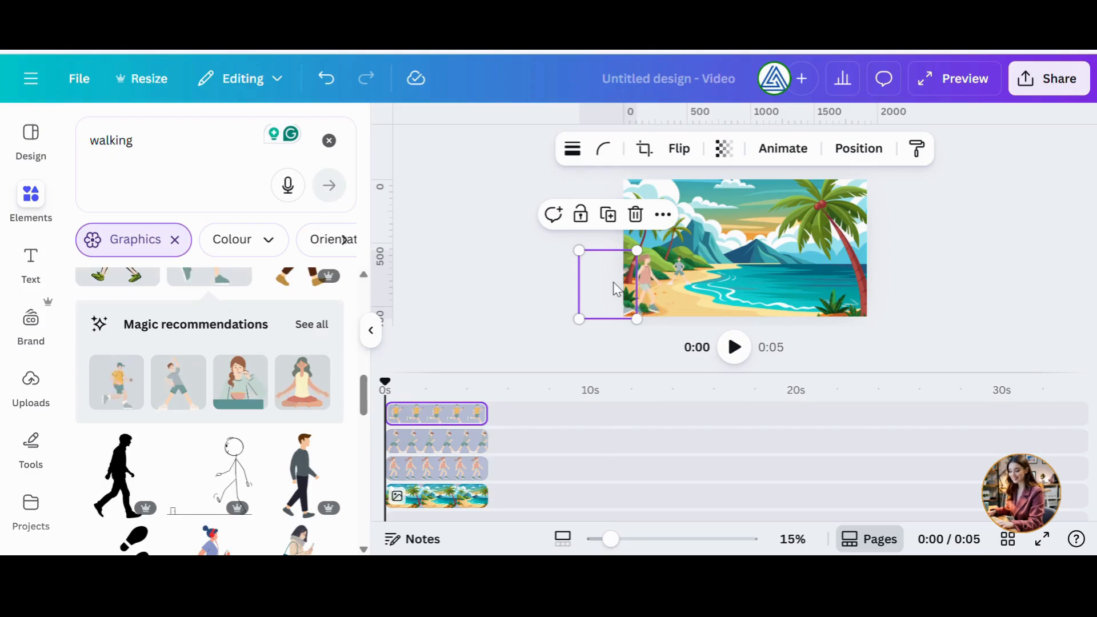
left_click(610, 280)
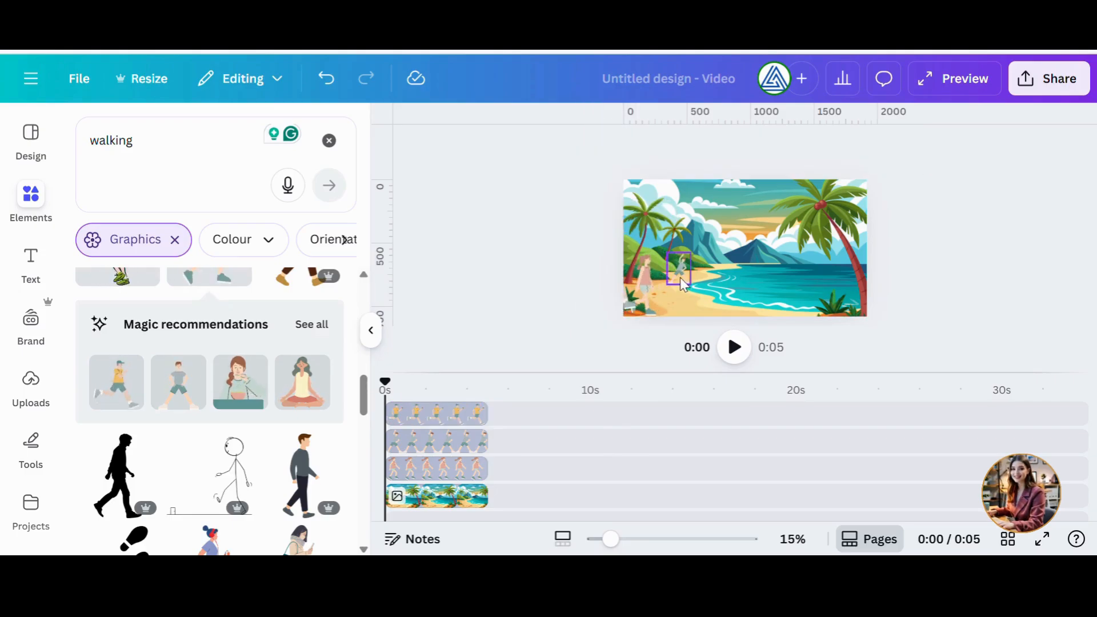
left_click_drag(680, 280, 691, 273)
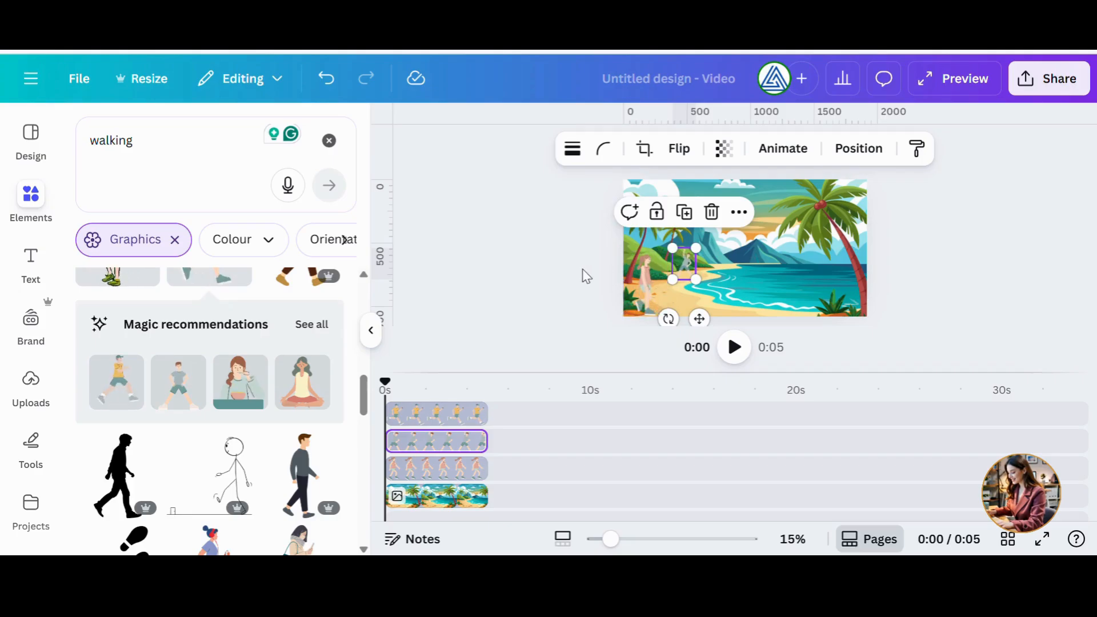
left_click(562, 269)
left_click(654, 277)
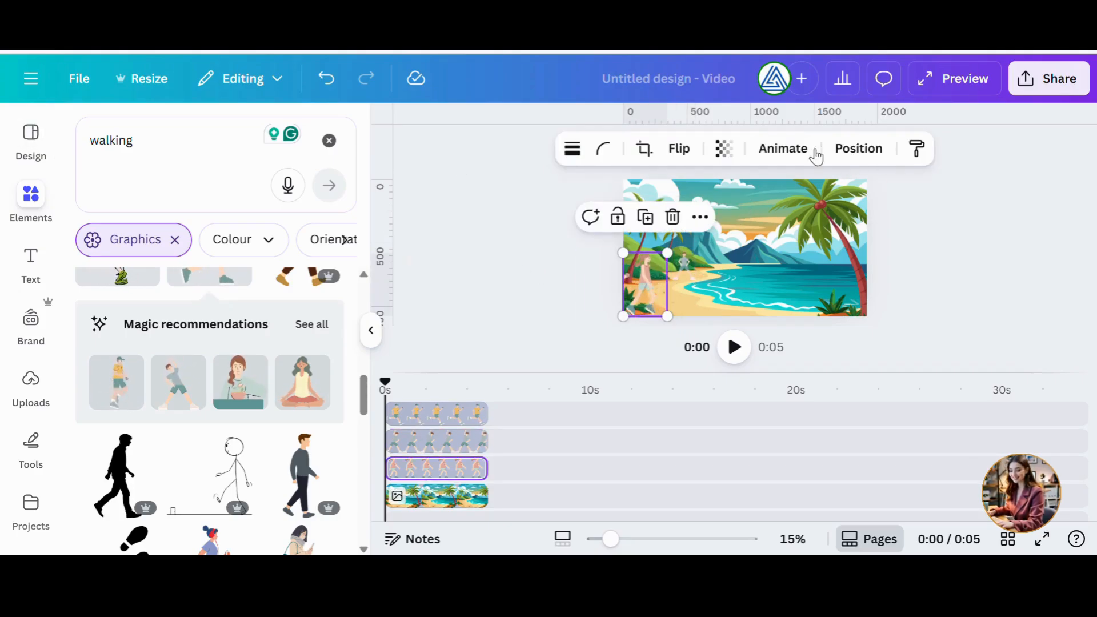
left_click(770, 152)
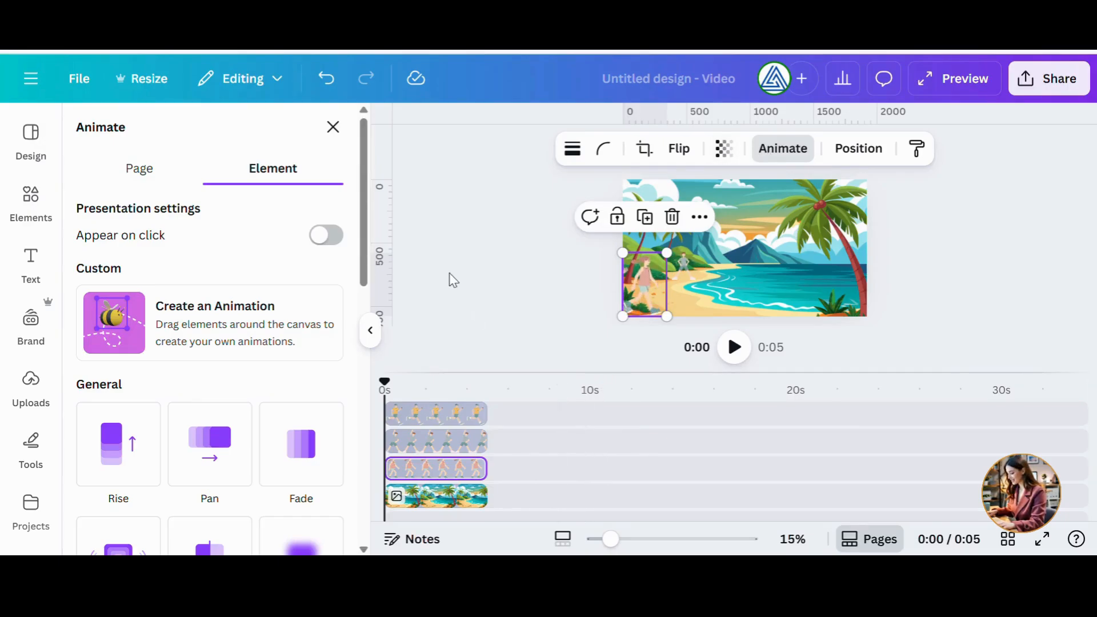
left_click(334, 127)
Lengthen the beach background clip to about 14 s and the woman's clip to about 6.5 s in the timeline.
left_click_drag(487, 496, 682, 495)
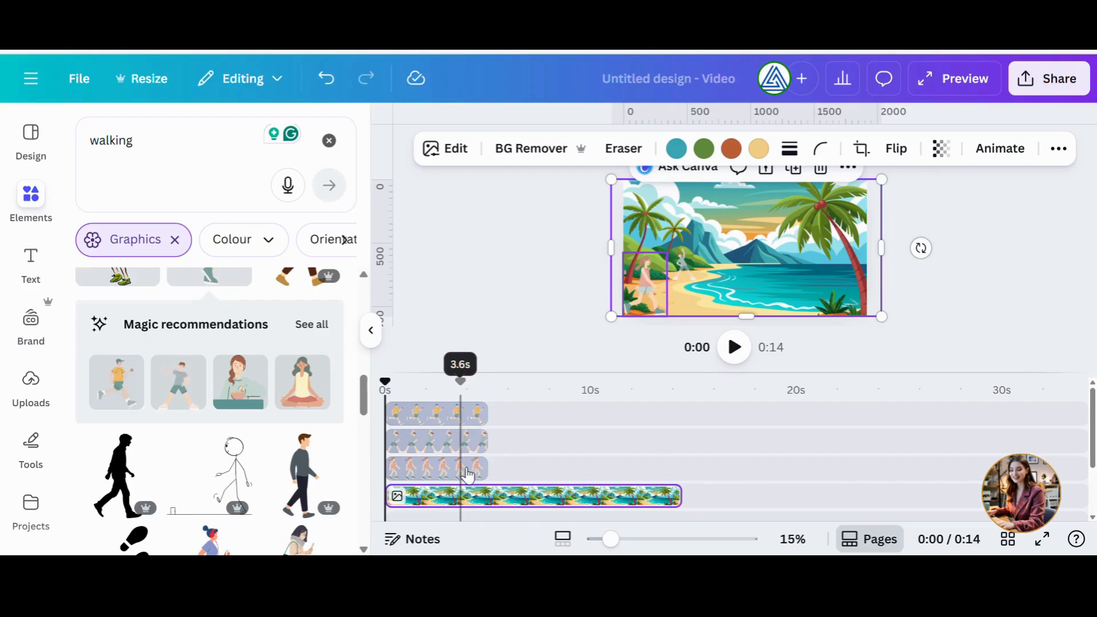
left_click(467, 473)
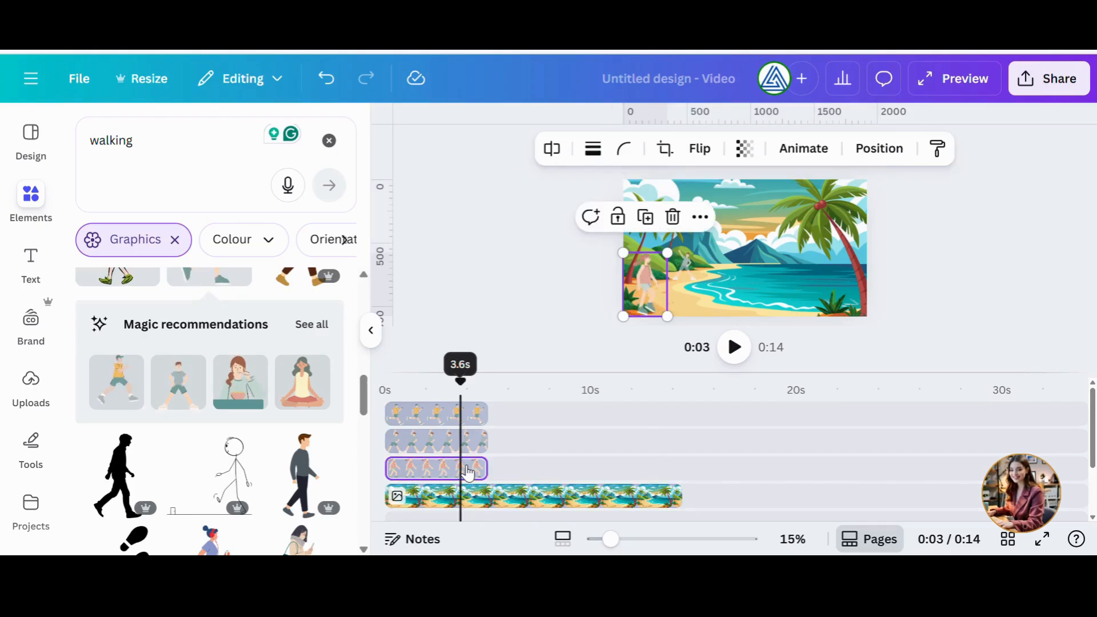
left_click_drag(488, 471, 517, 471)
Lengthen the distant walker's clip to about 14 s, matching the background.
left_click(448, 446)
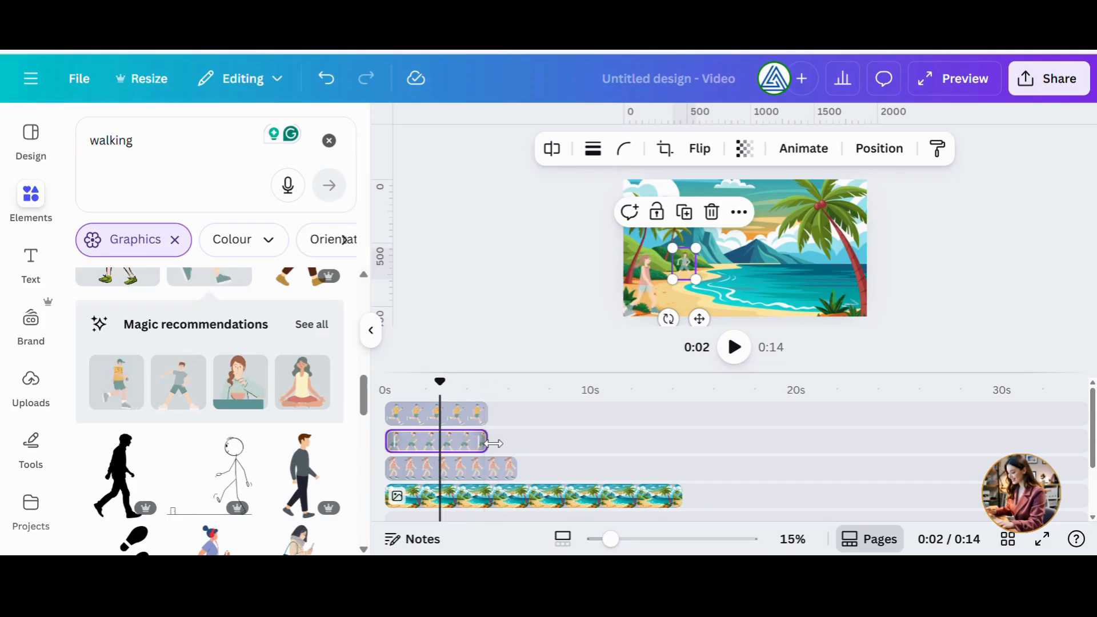
left_click_drag(493, 443, 683, 444)
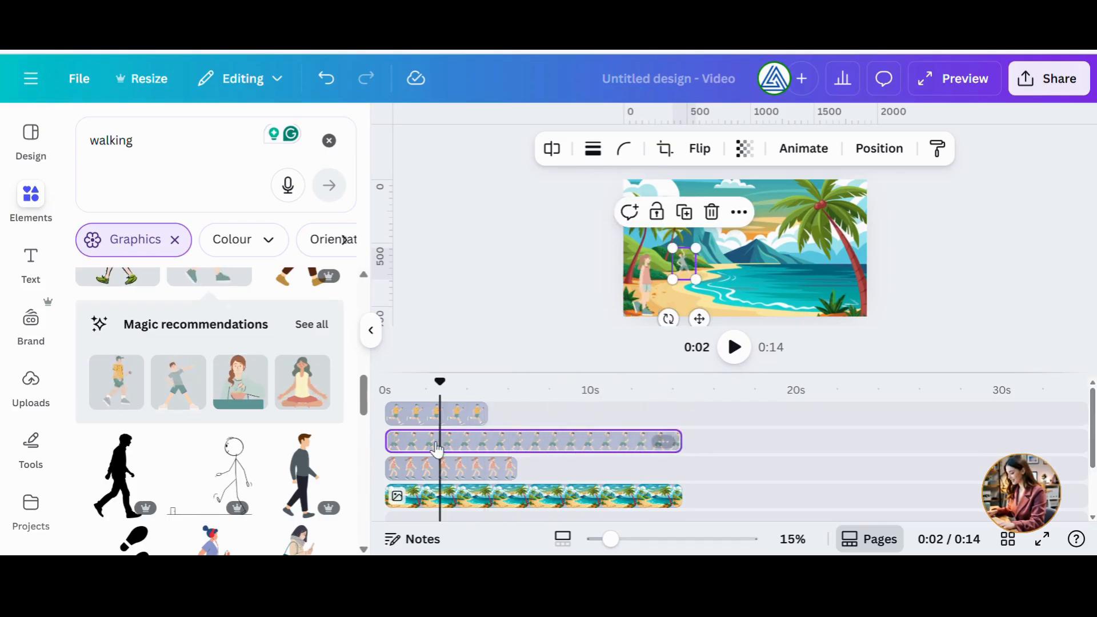
Move the jogger's clip to start at about 4 s ending near 14 s, and lengthen the woman's clip to about 8.5 s.
left_click(463, 420)
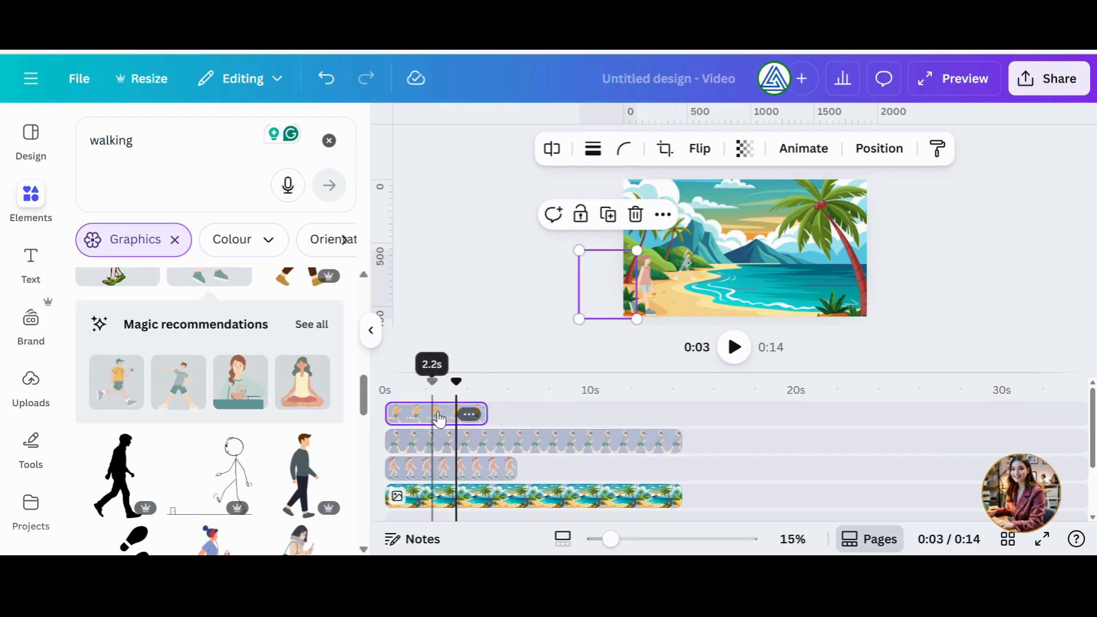
left_click_drag(440, 420, 542, 423)
left_click_drag(517, 469, 563, 469)
left_click_drag(537, 417, 679, 421)
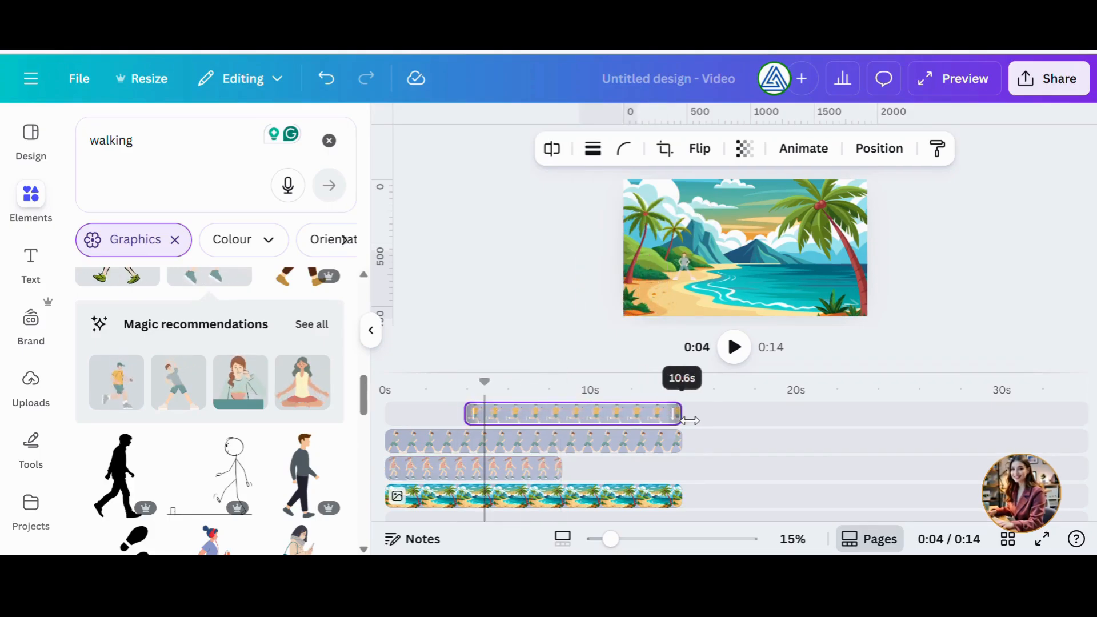
left_click_drag(690, 420, 686, 421)
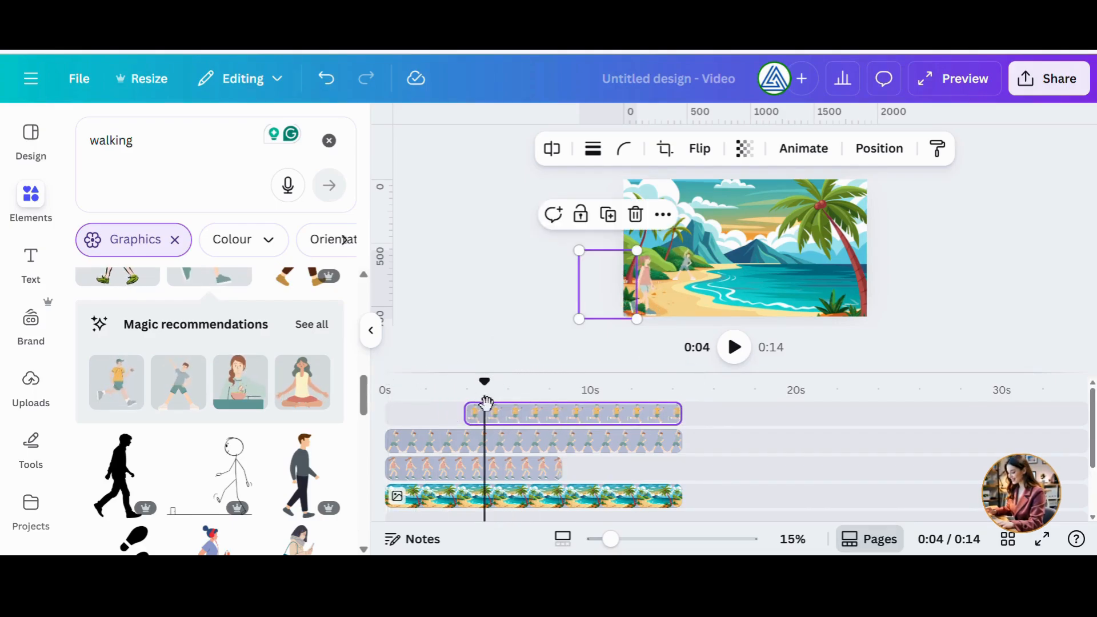
Animate the woman with a custom path from the canvas's left edge across the beach to the right, at the slowest speed.
left_click_drag(485, 382, 387, 412)
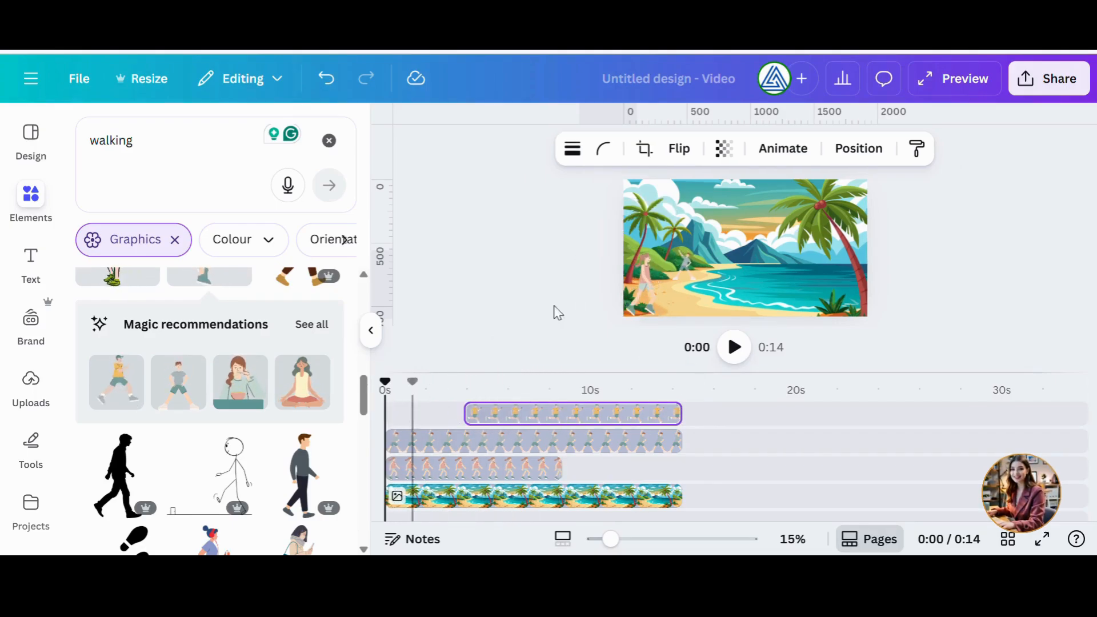
left_click(424, 475)
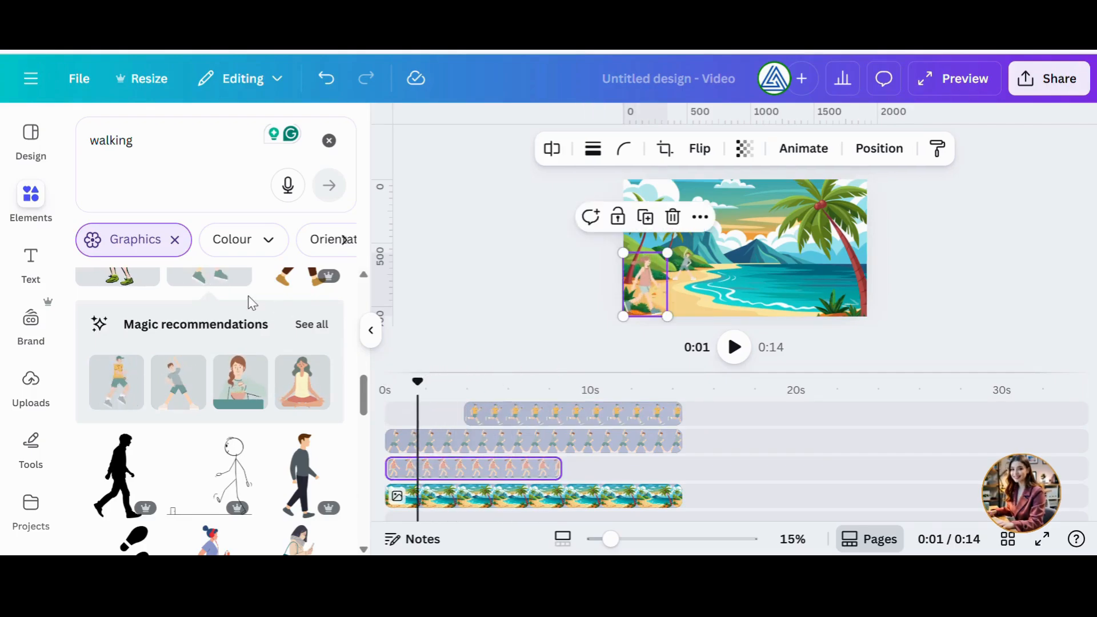
left_click(804, 148)
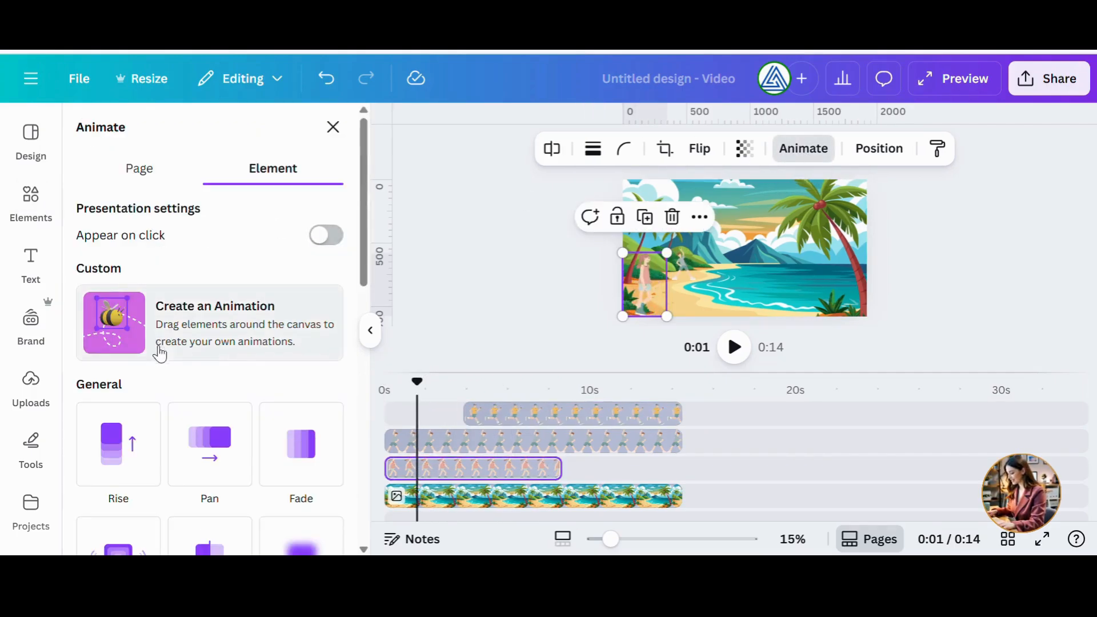
left_click(142, 332)
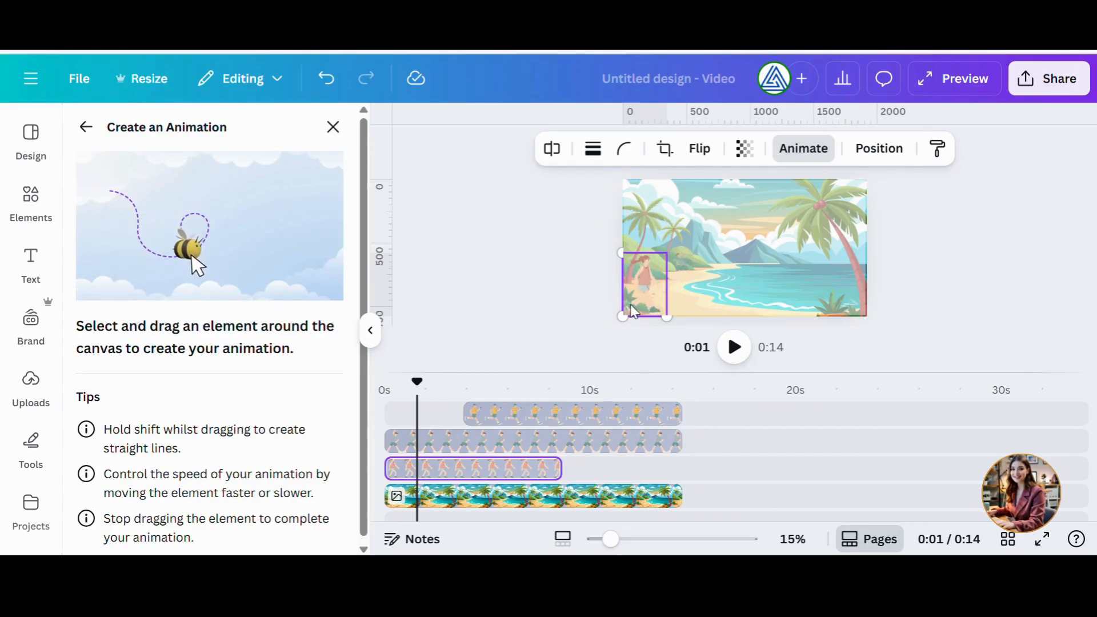
left_click_drag(633, 311, 789, 302)
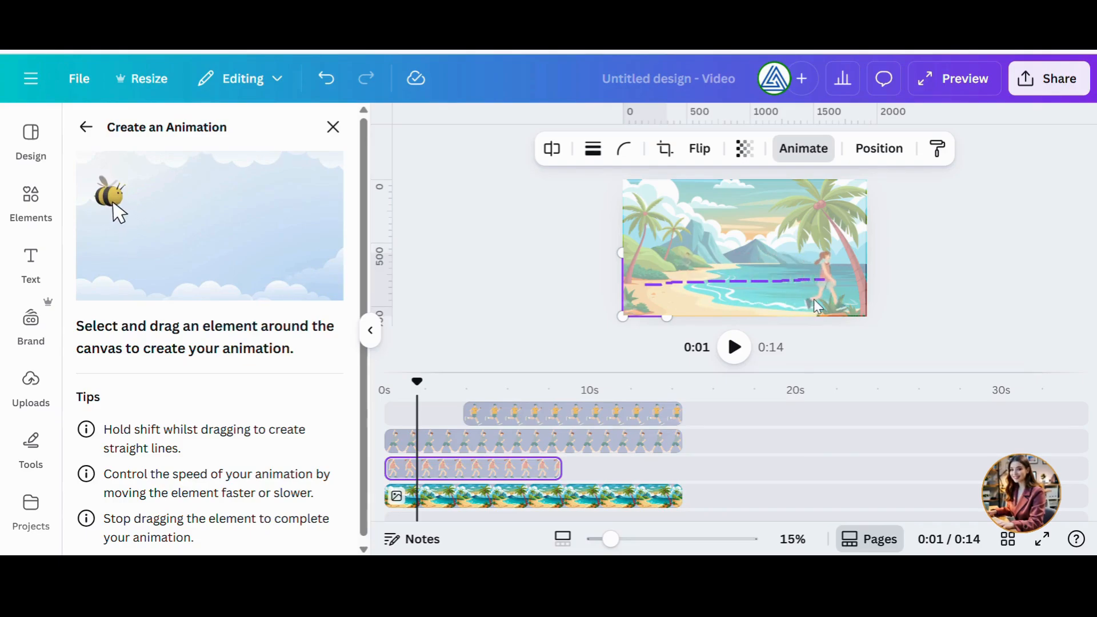
left_click_drag(863, 300, 866, 298)
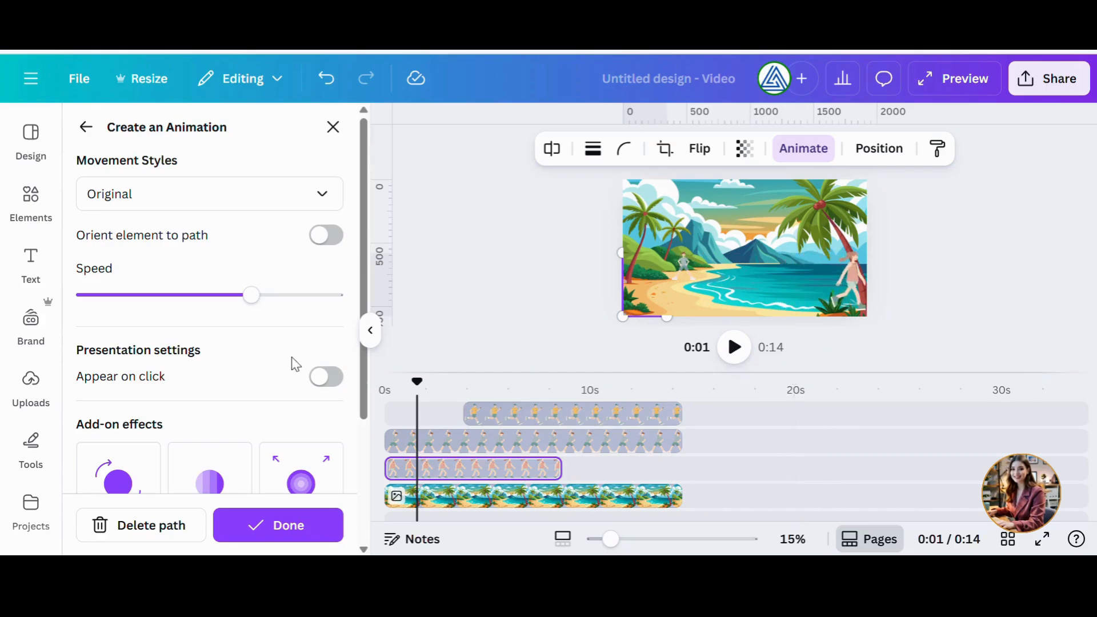
left_click_drag(247, 306, 91, 308)
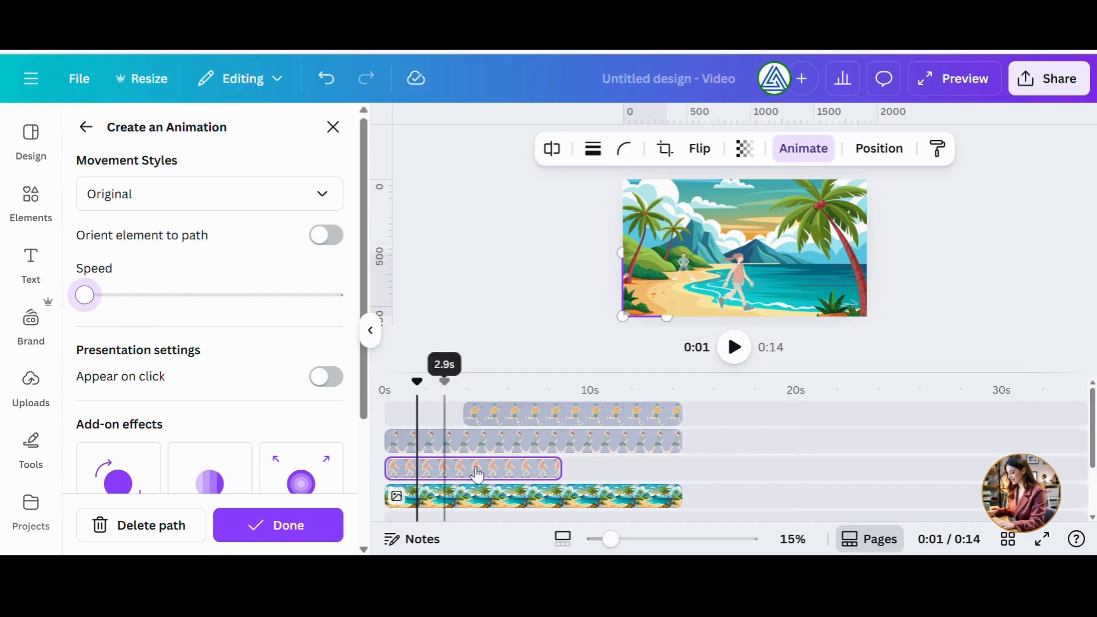
Redraw the woman's walking path across the beach and finish the animation.
left_click(452, 444)
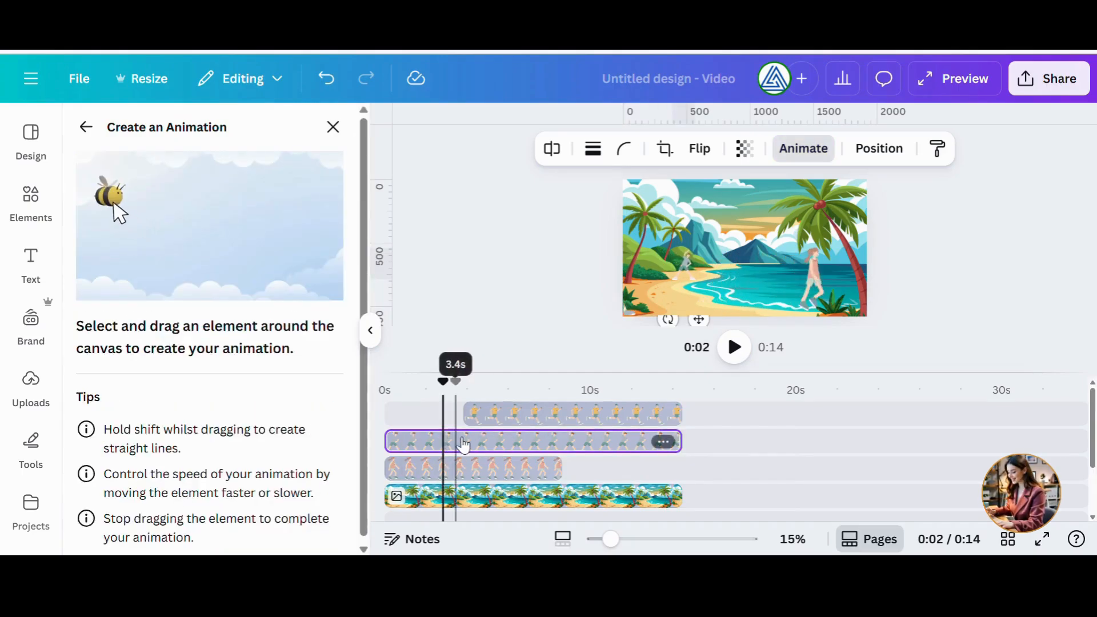
left_click(485, 413)
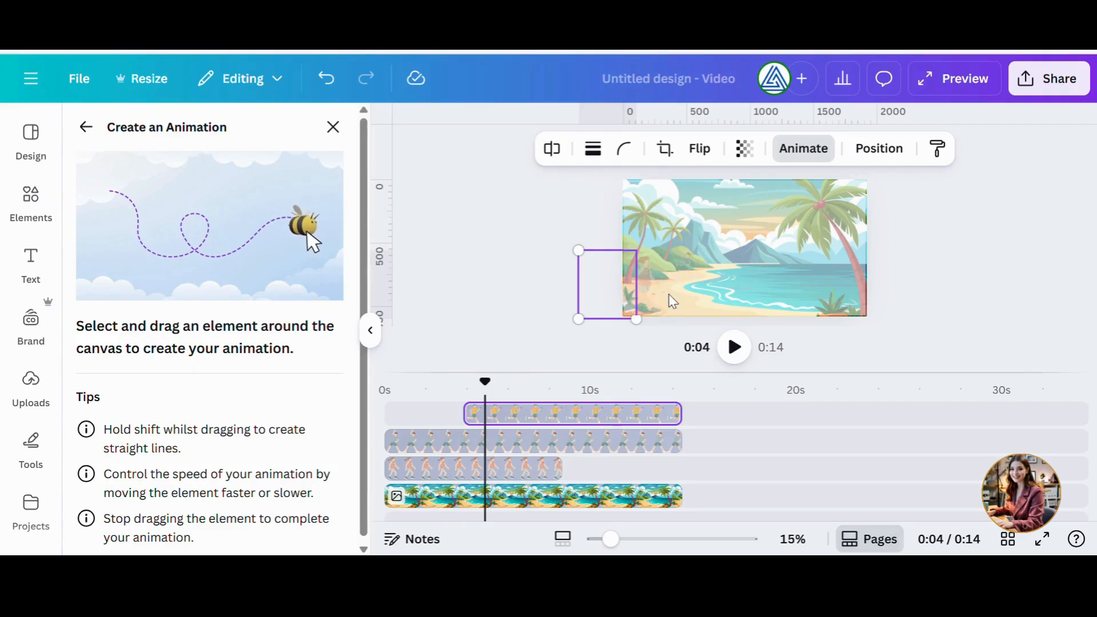
left_click_drag(643, 297, 858, 289)
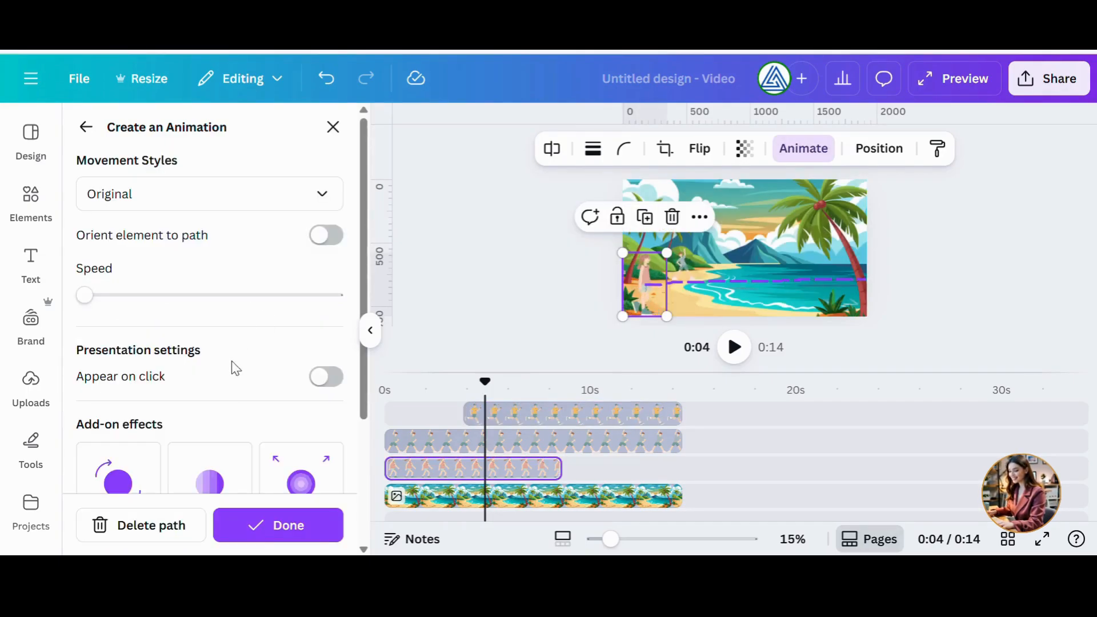
left_click(278, 528)
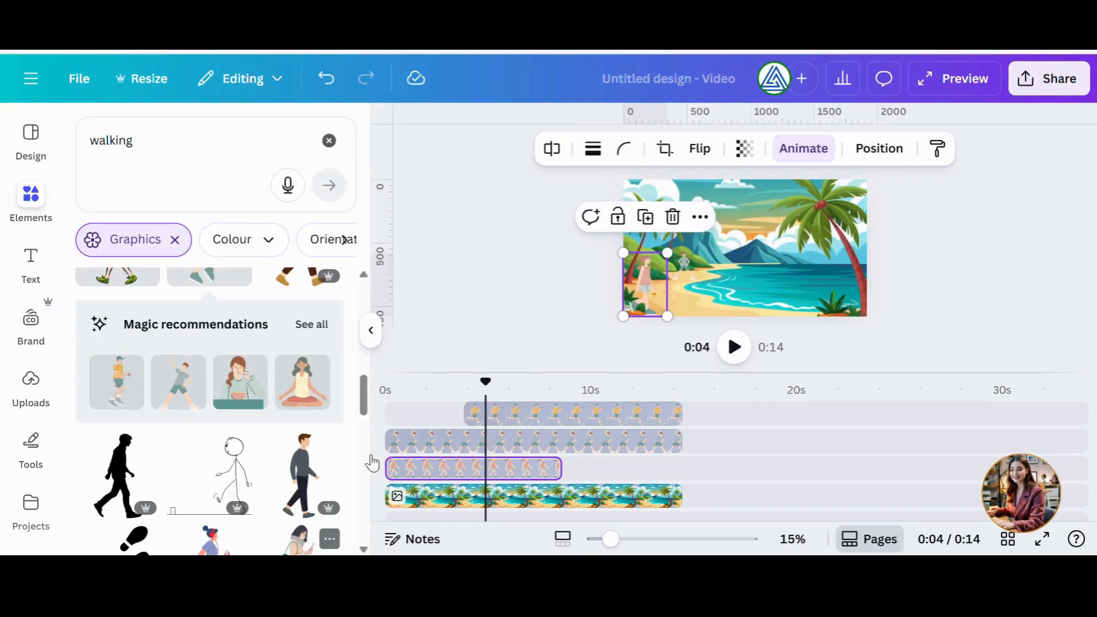
Try to draw the jogger's path across the canvas, then return the jogger to the canvas's left edge.
left_click(621, 298)
left_click(624, 291)
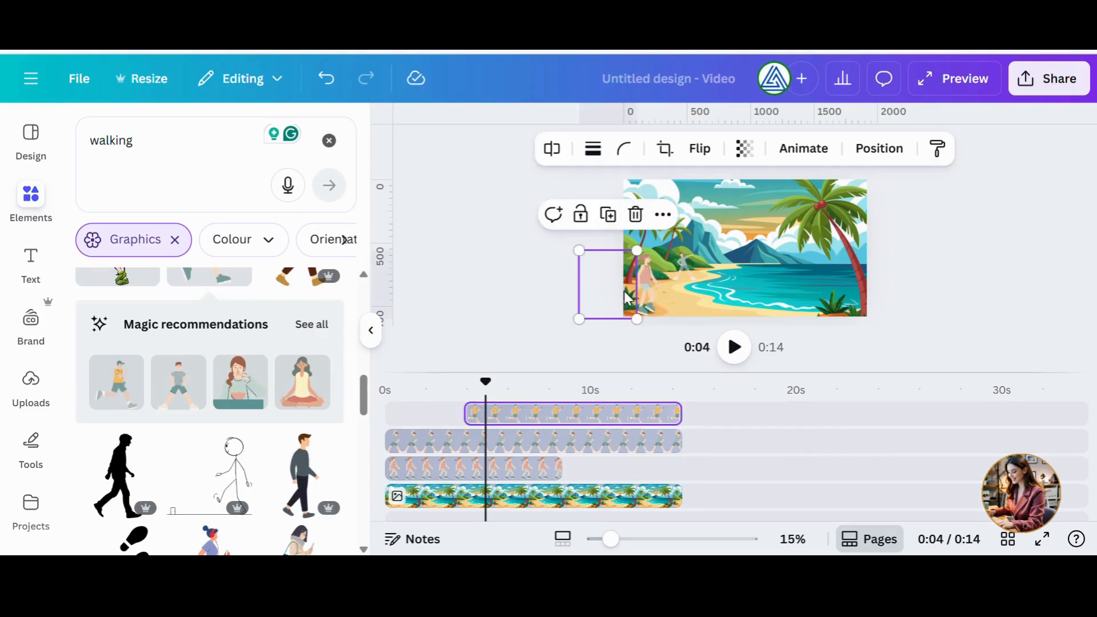
left_click(803, 148)
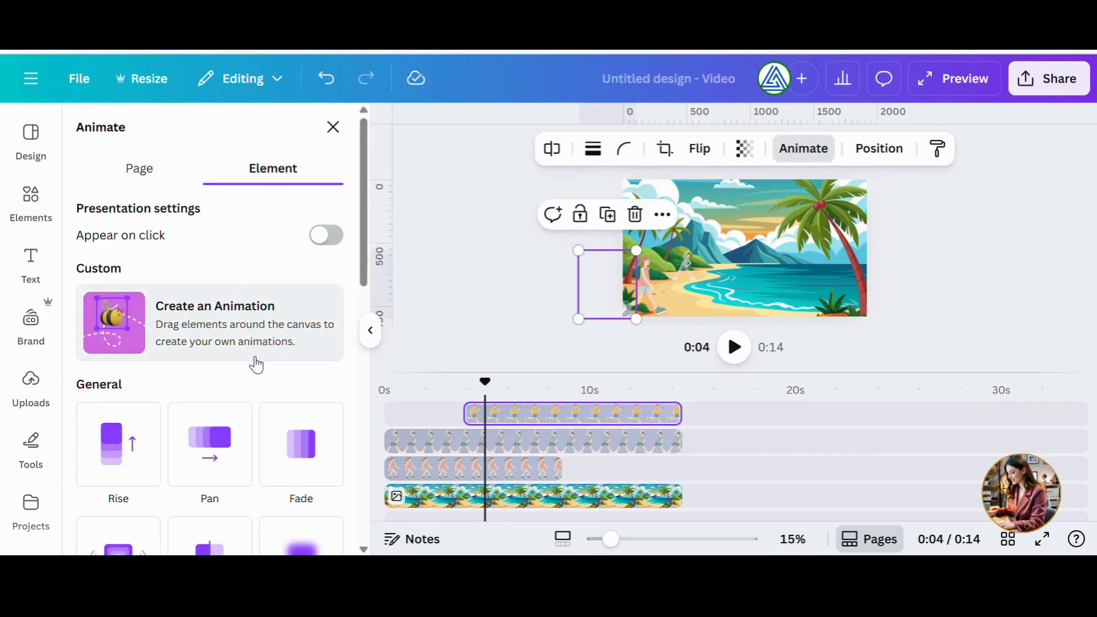
left_click(257, 365)
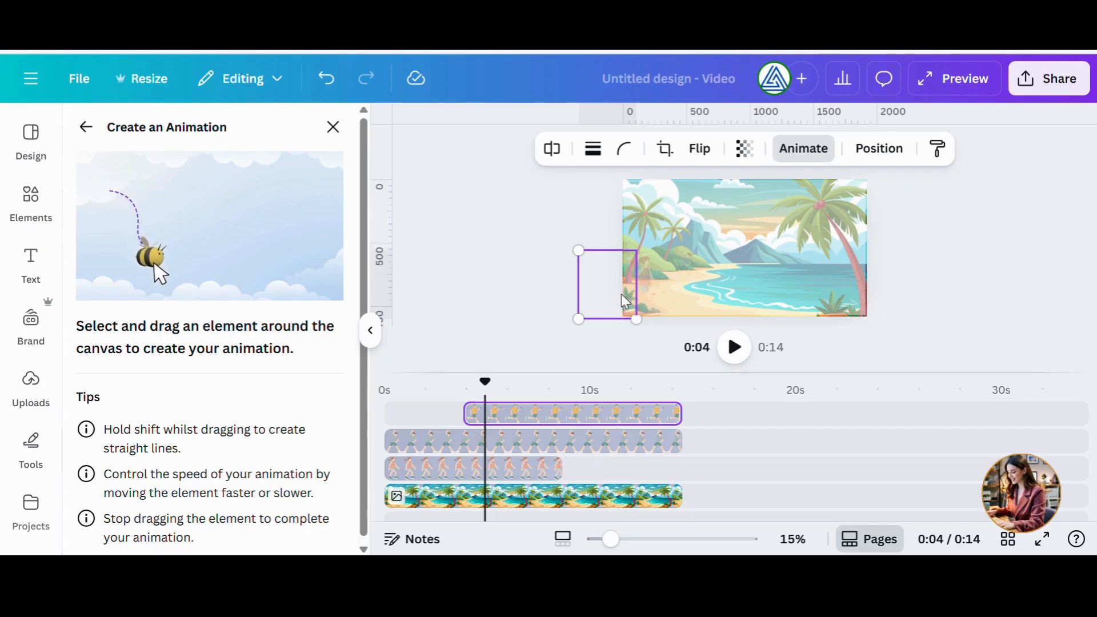
left_click_drag(627, 298, 902, 299)
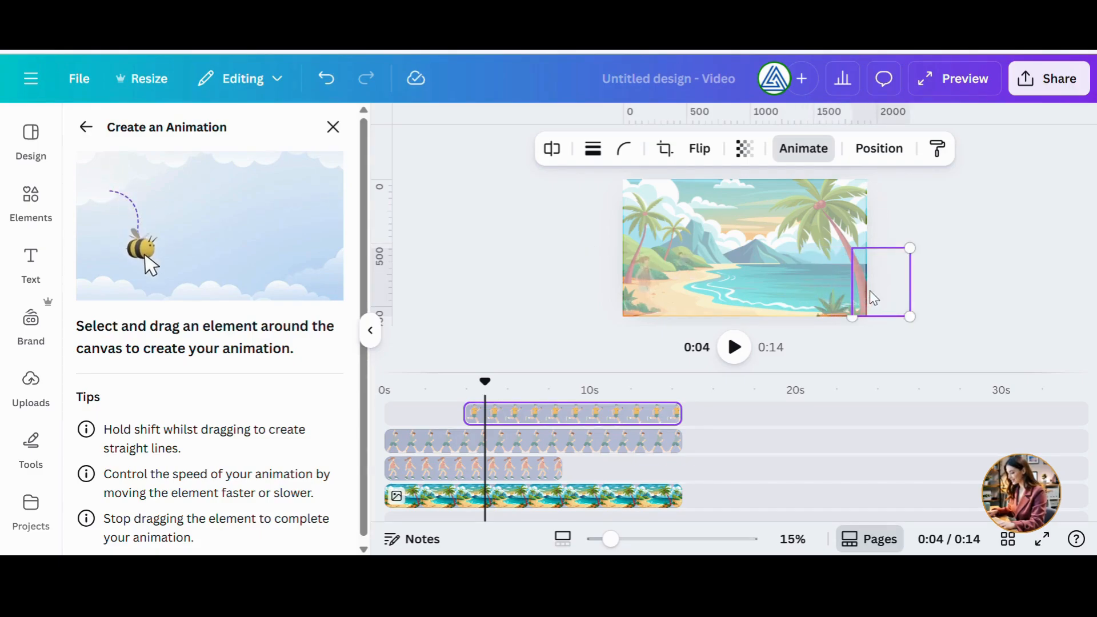
mouse_move(762, 302)
left_mouse_down()
mouse_move(593, 308)
mouse_move(601, 303)
left_mouse_up()
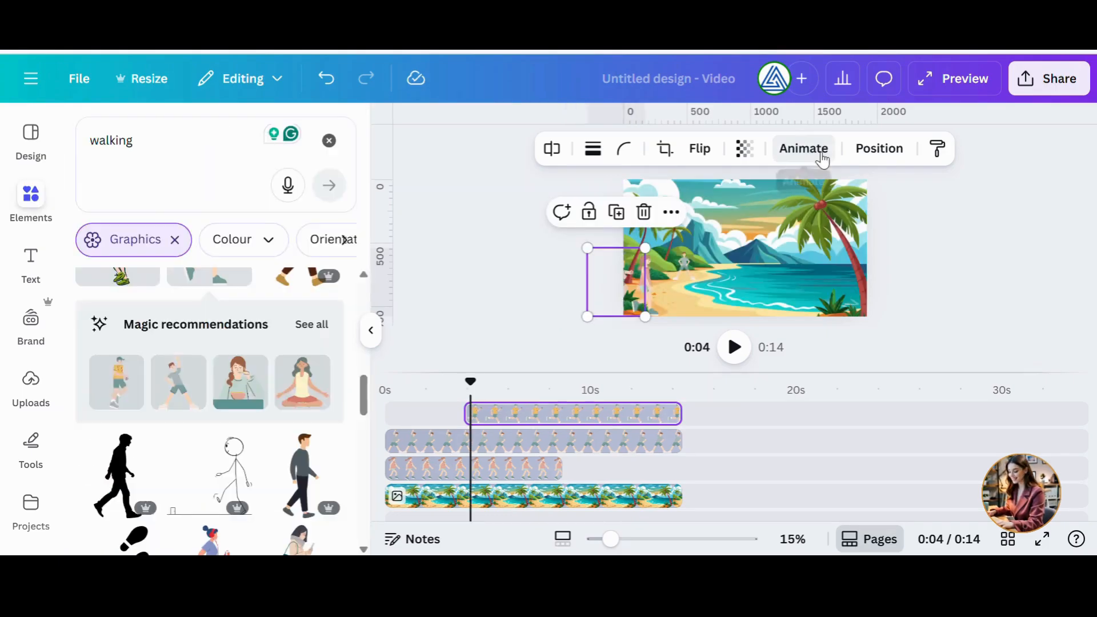
Draw the jogger's custom path from the left edge across the beach, preview it and set its speed to about three quarters.
left_click(822, 153)
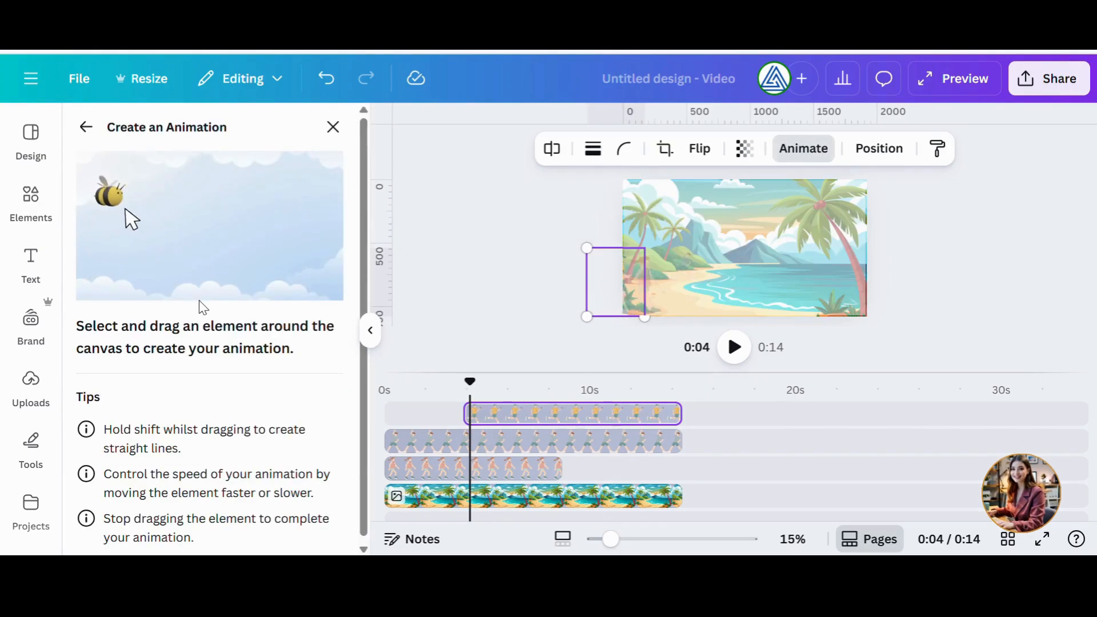
left_click_drag(636, 294, 865, 306)
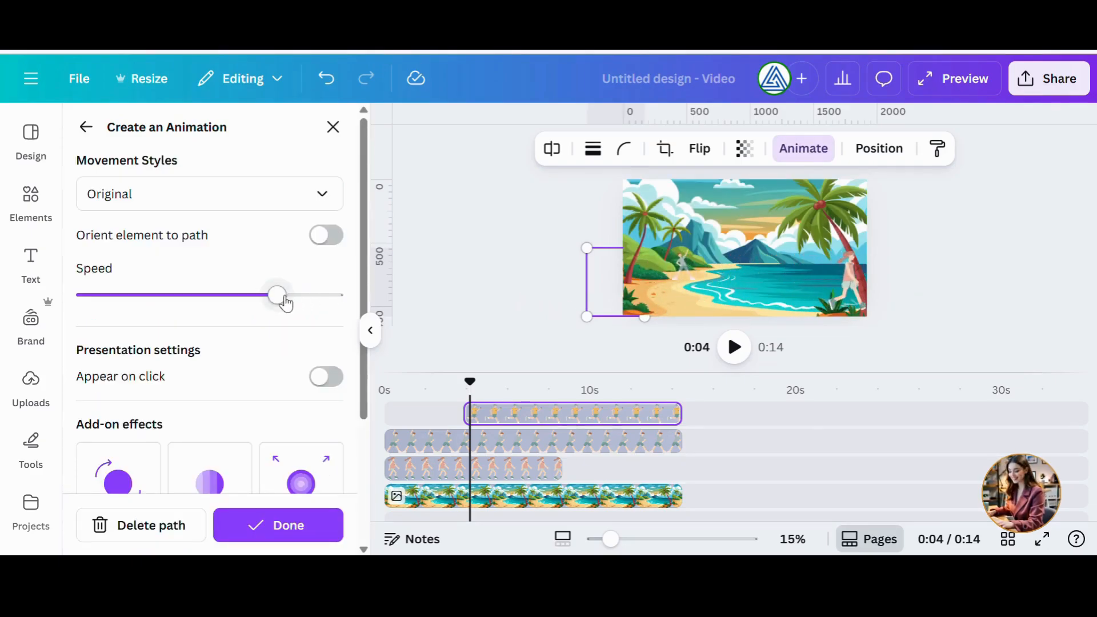
left_click_drag(278, 297, 131, 303)
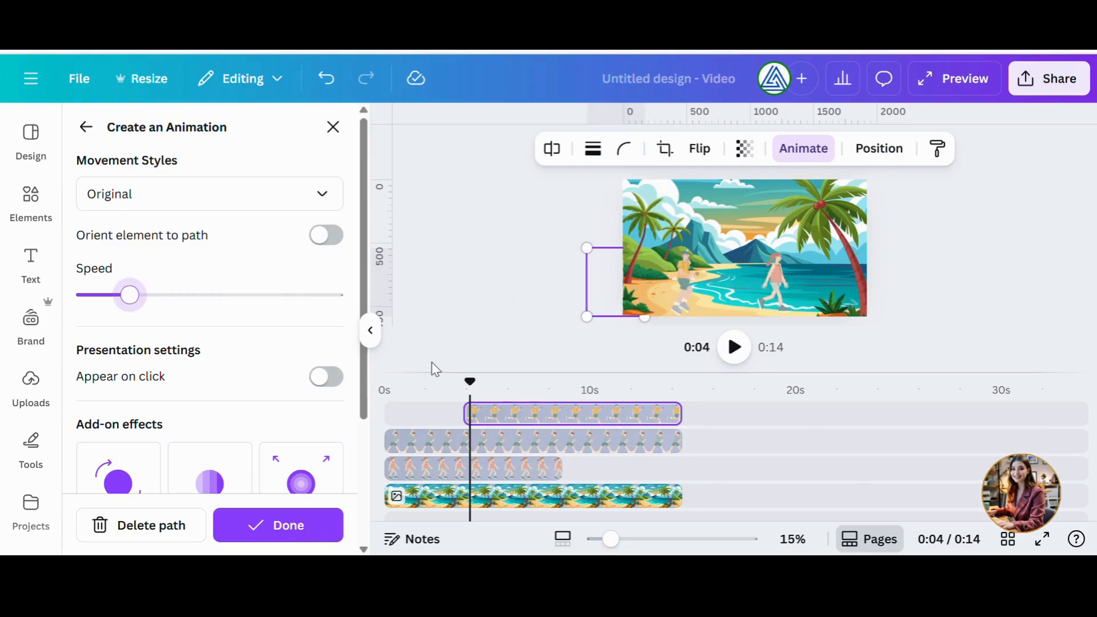
left_click_drag(480, 397, 386, 395)
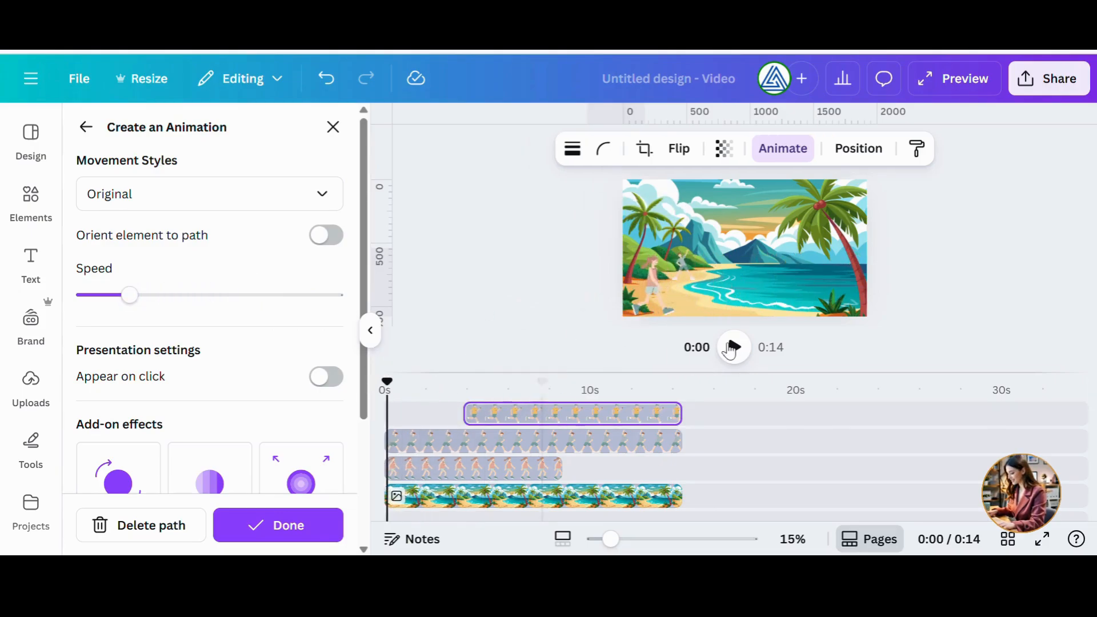
left_click(736, 347)
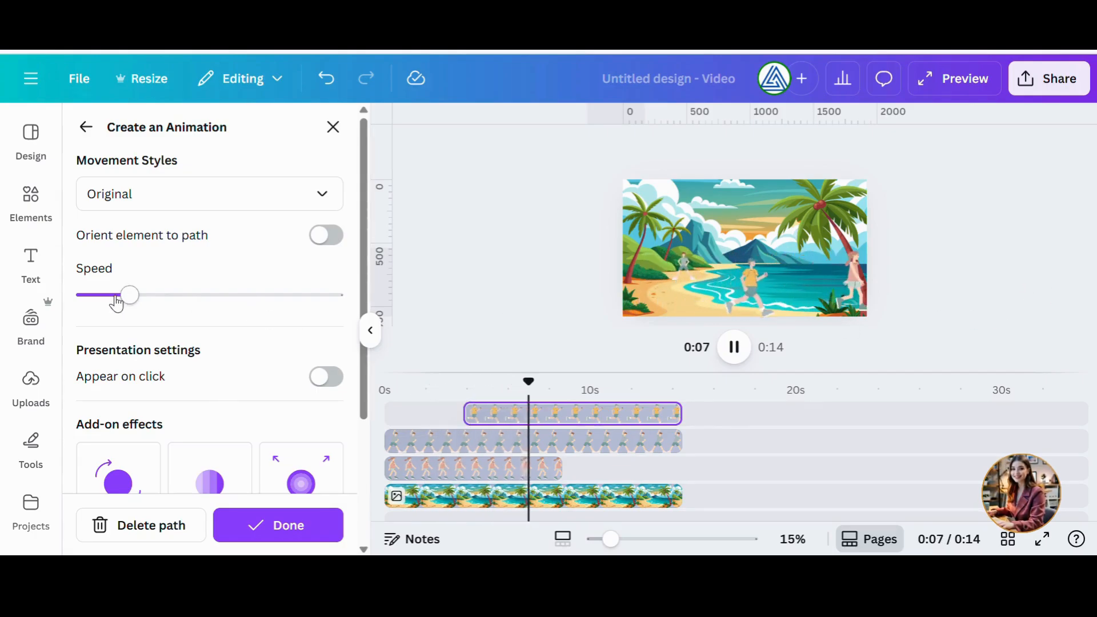
left_click_drag(135, 304, 223, 303)
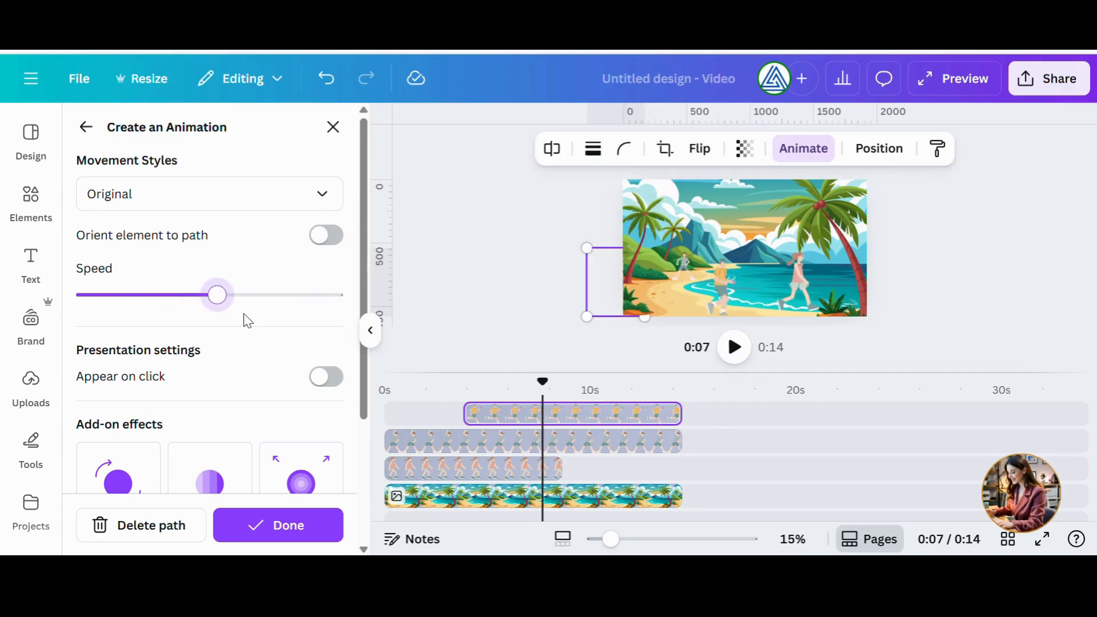
left_click_drag(220, 297, 277, 303)
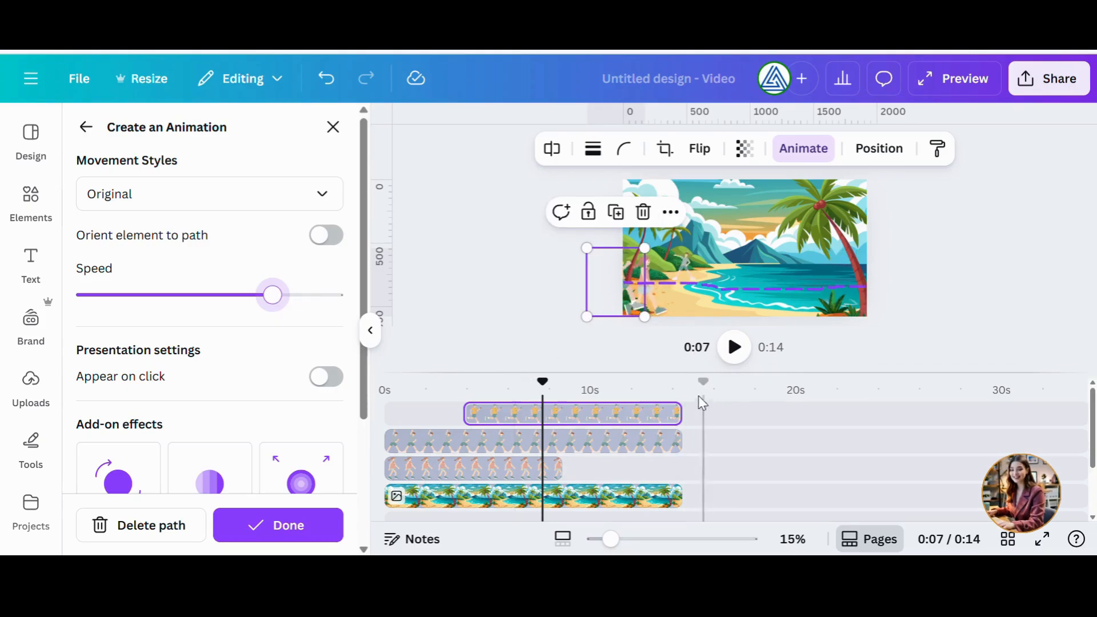
Preview the animated figures from the middle of the timeline, then return to the start.
left_click(737, 355)
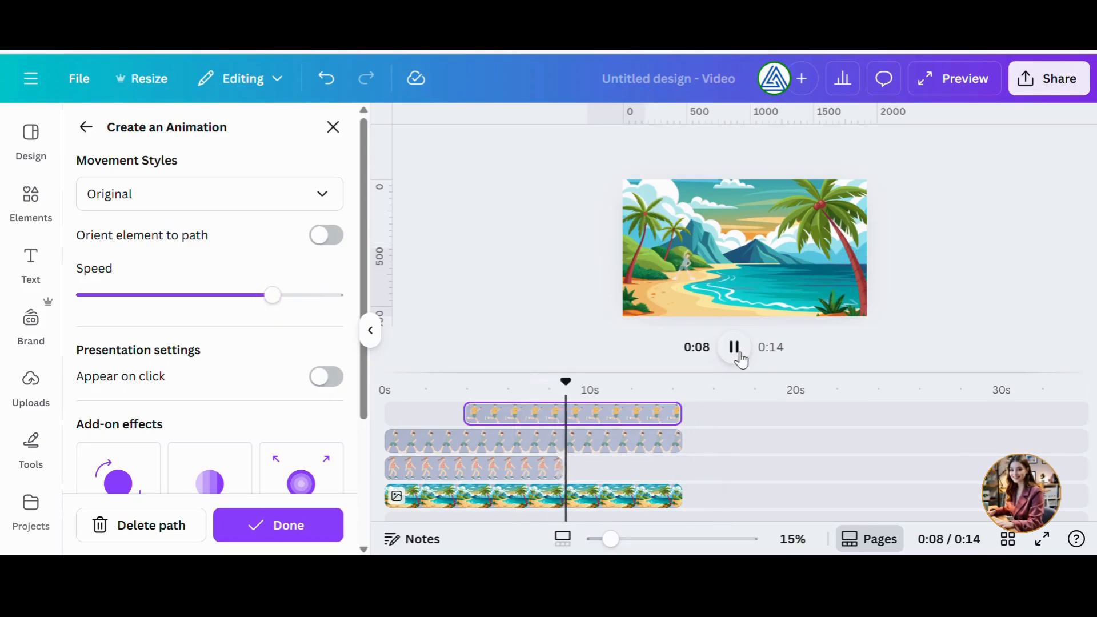
left_click(735, 347)
left_click_drag(565, 381, 510, 396)
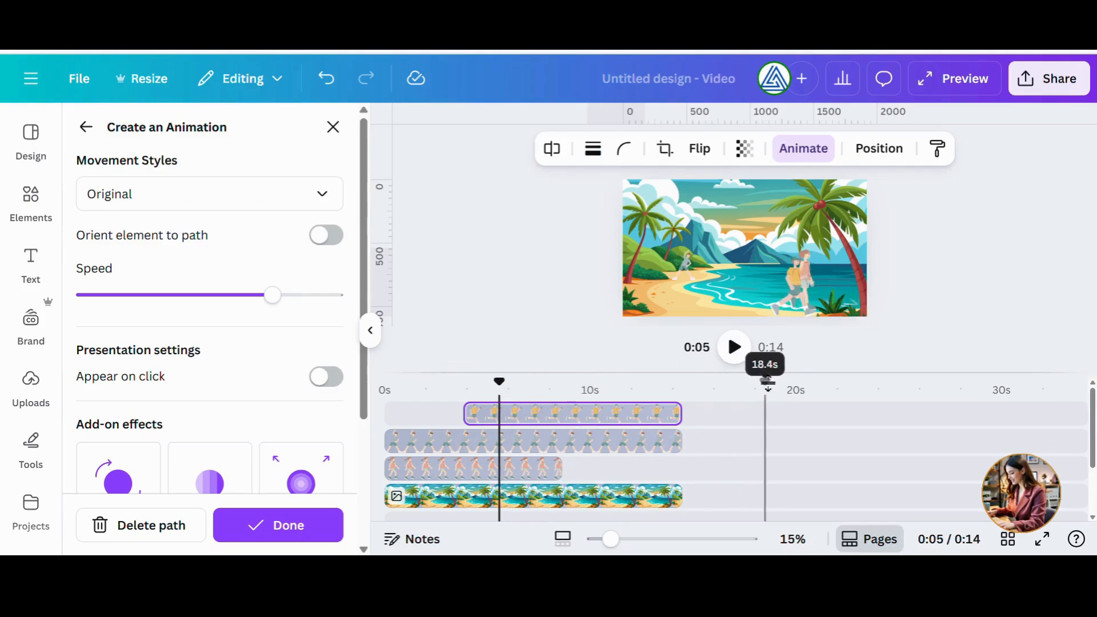
left_click(743, 361)
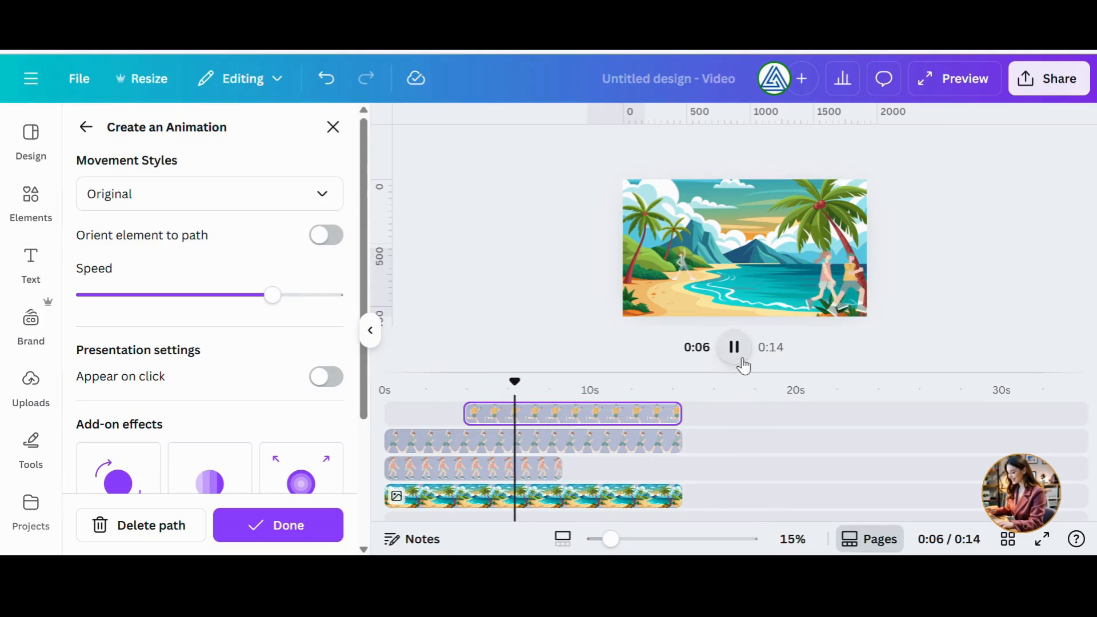
left_click(742, 360)
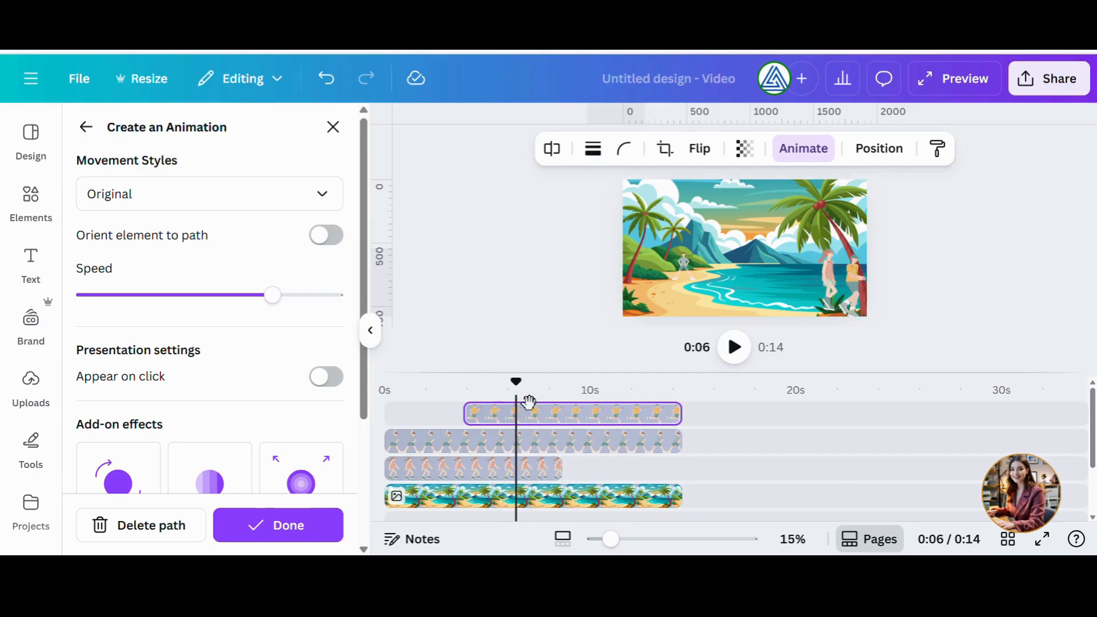
left_click_drag(516, 383, 405, 404)
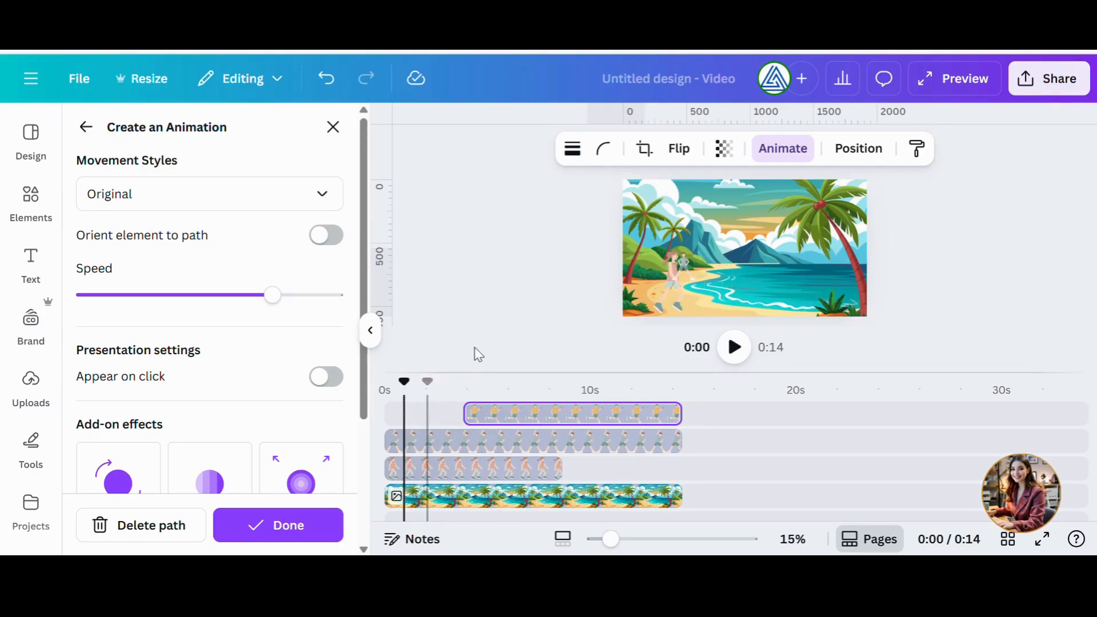
Move the distant walker's layer to just above the beach background.
left_click(689, 274)
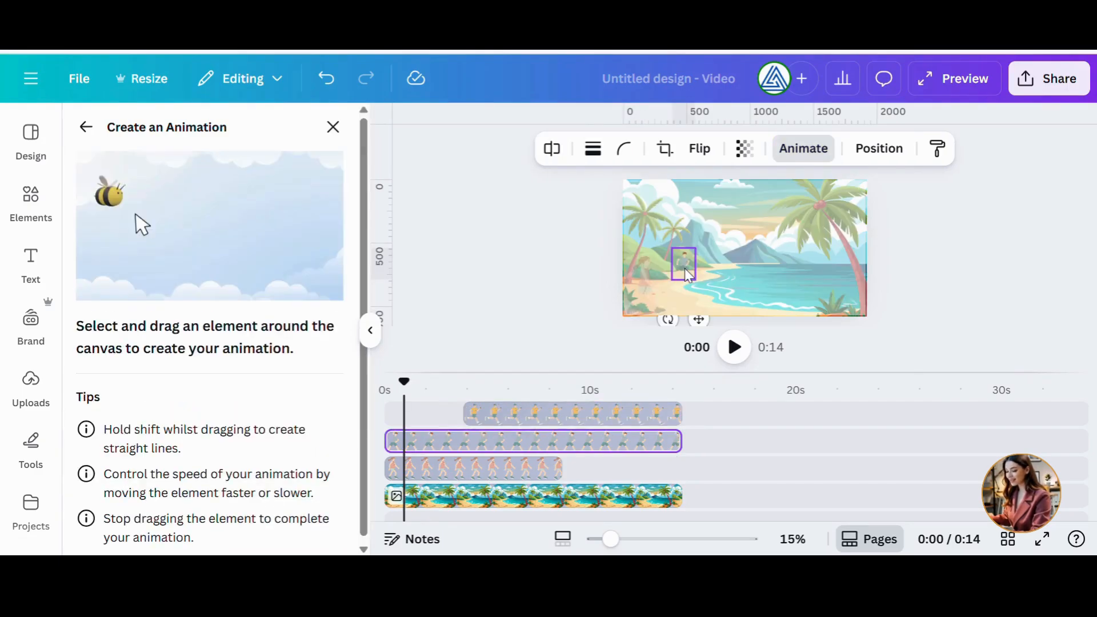
left_click(894, 151)
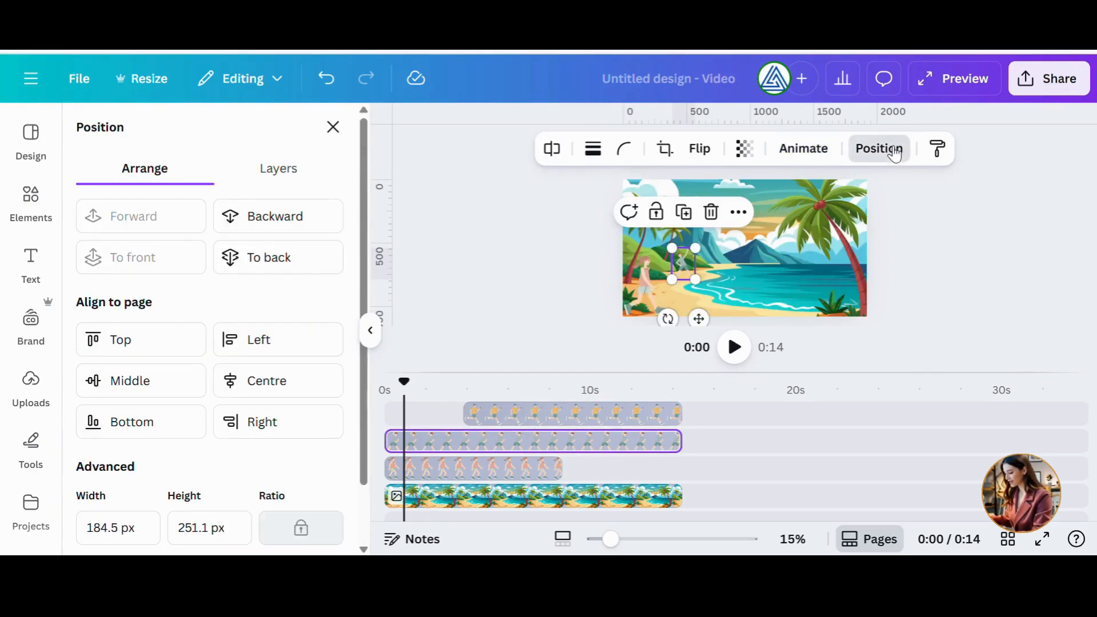
left_click(266, 261)
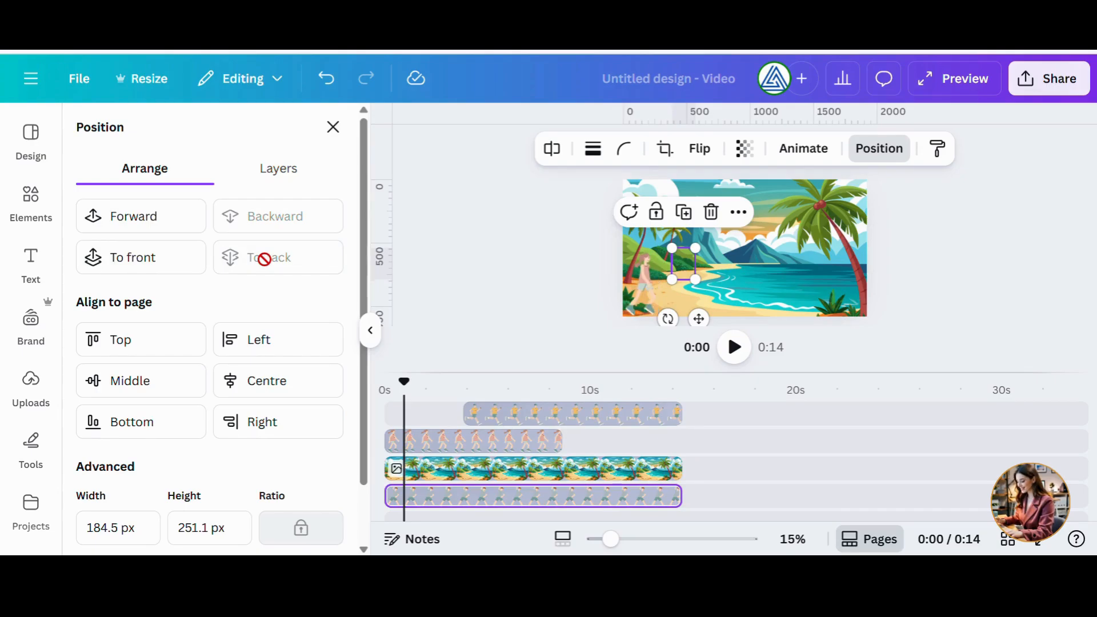
left_click(139, 217)
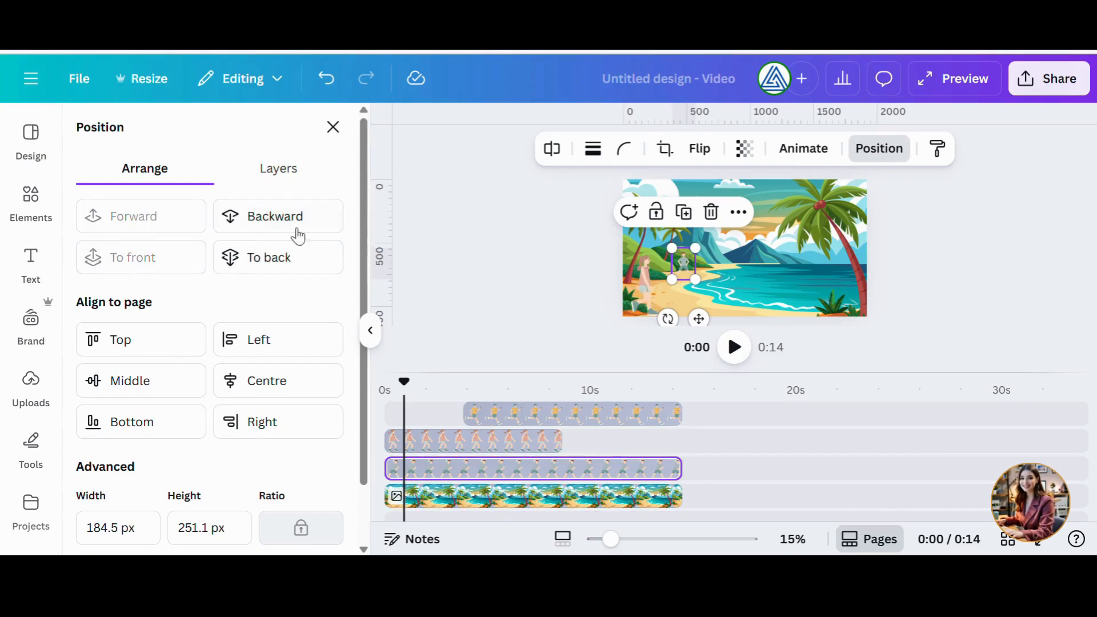
Play the video from the start to review all the figure animations.
left_click(640, 295)
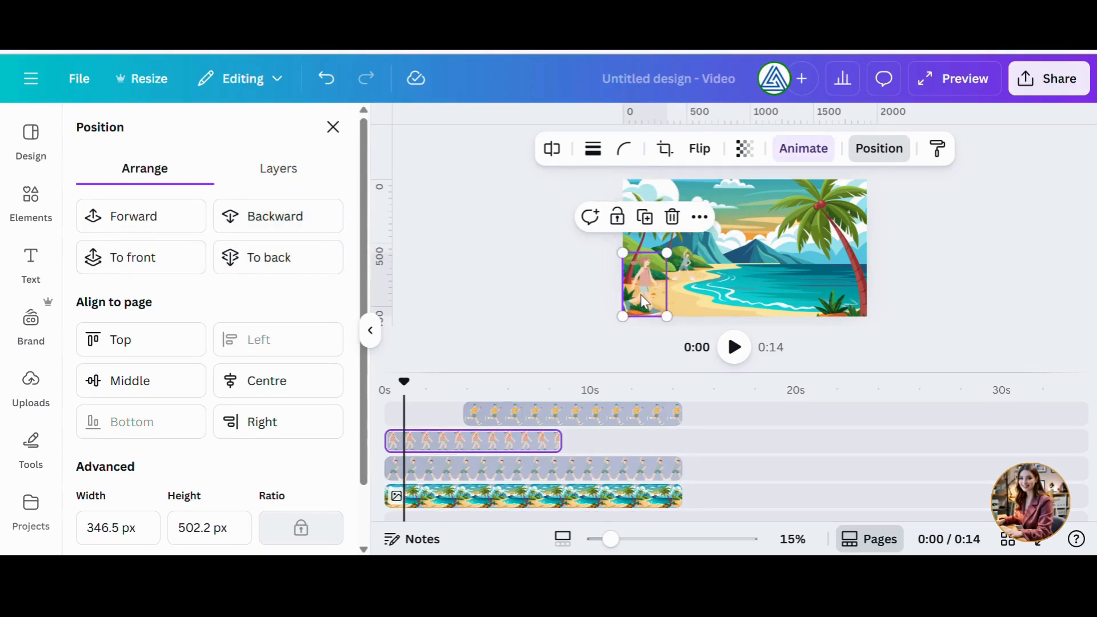
left_click(736, 355)
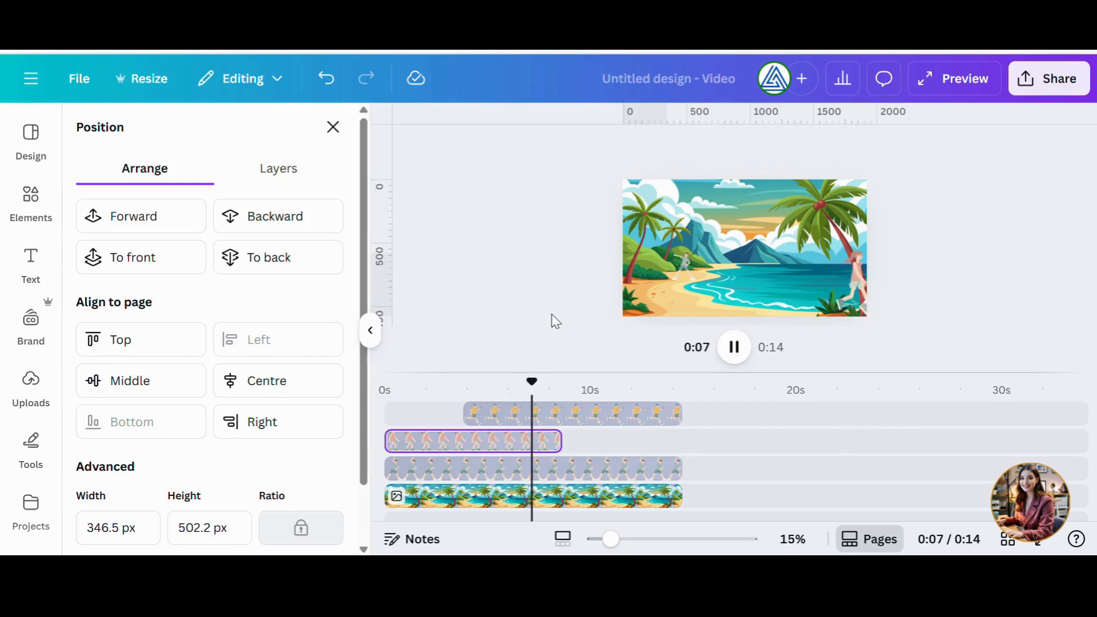
left_click(372, 331)
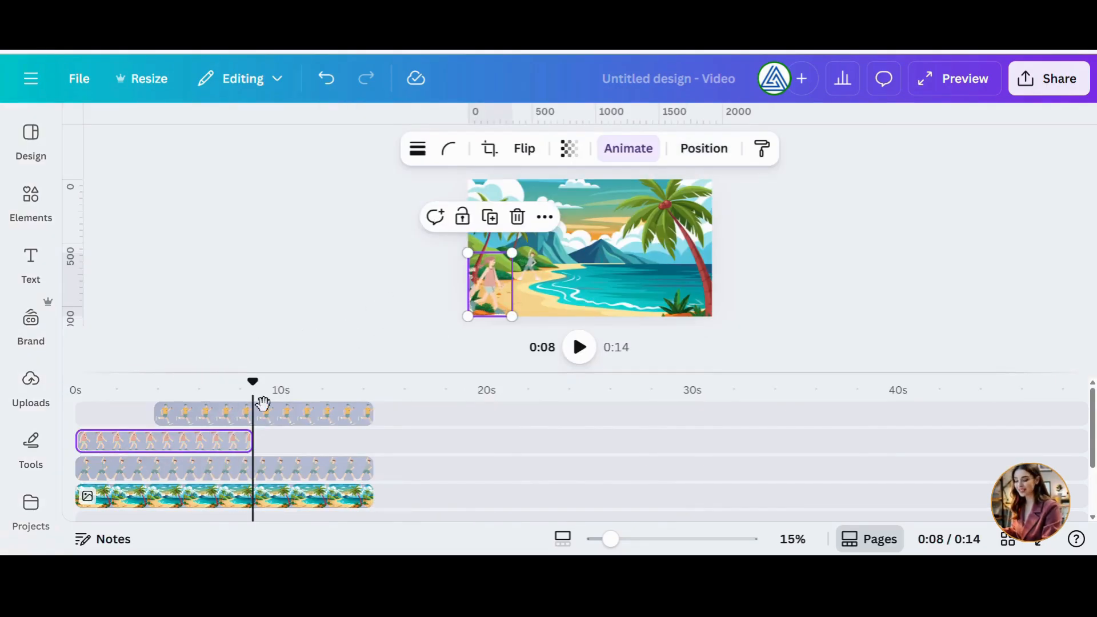
left_click_drag(263, 392, 80, 397)
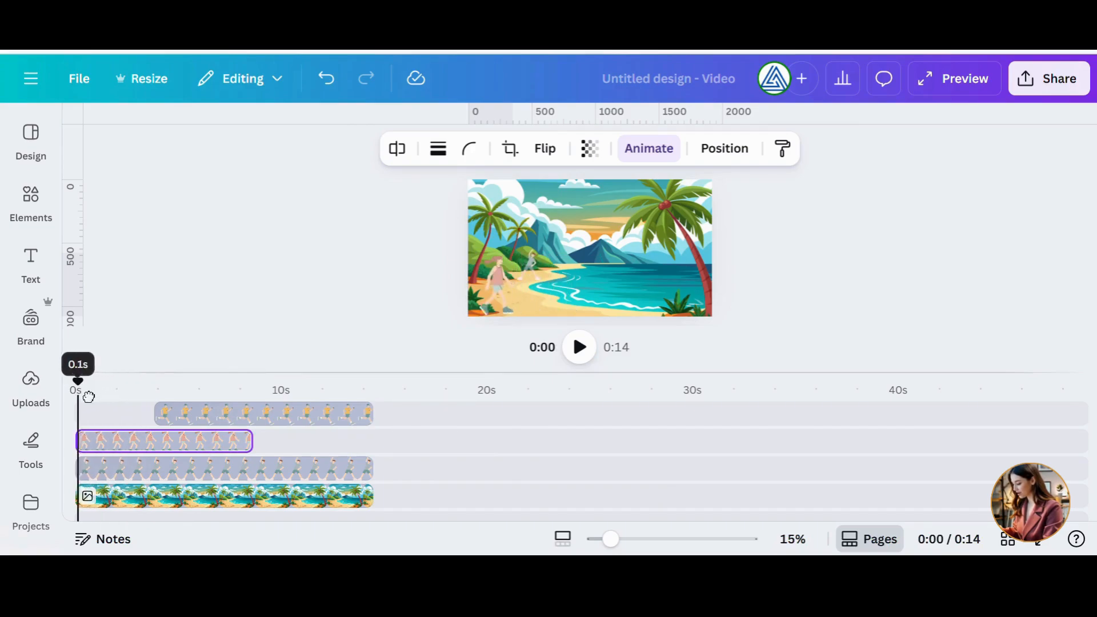
left_click(579, 348)
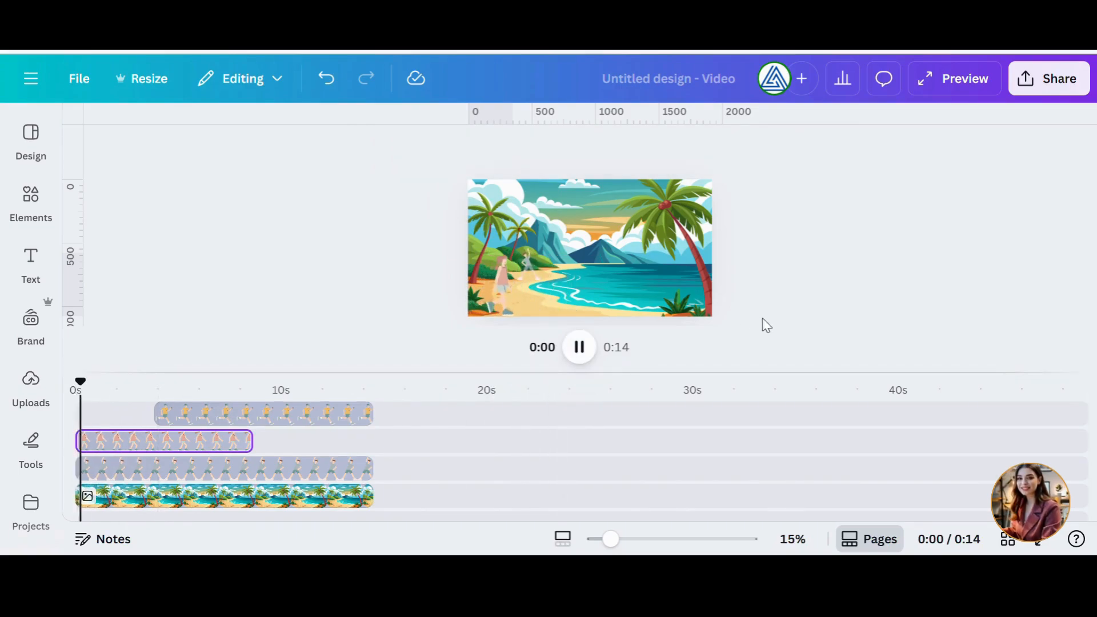